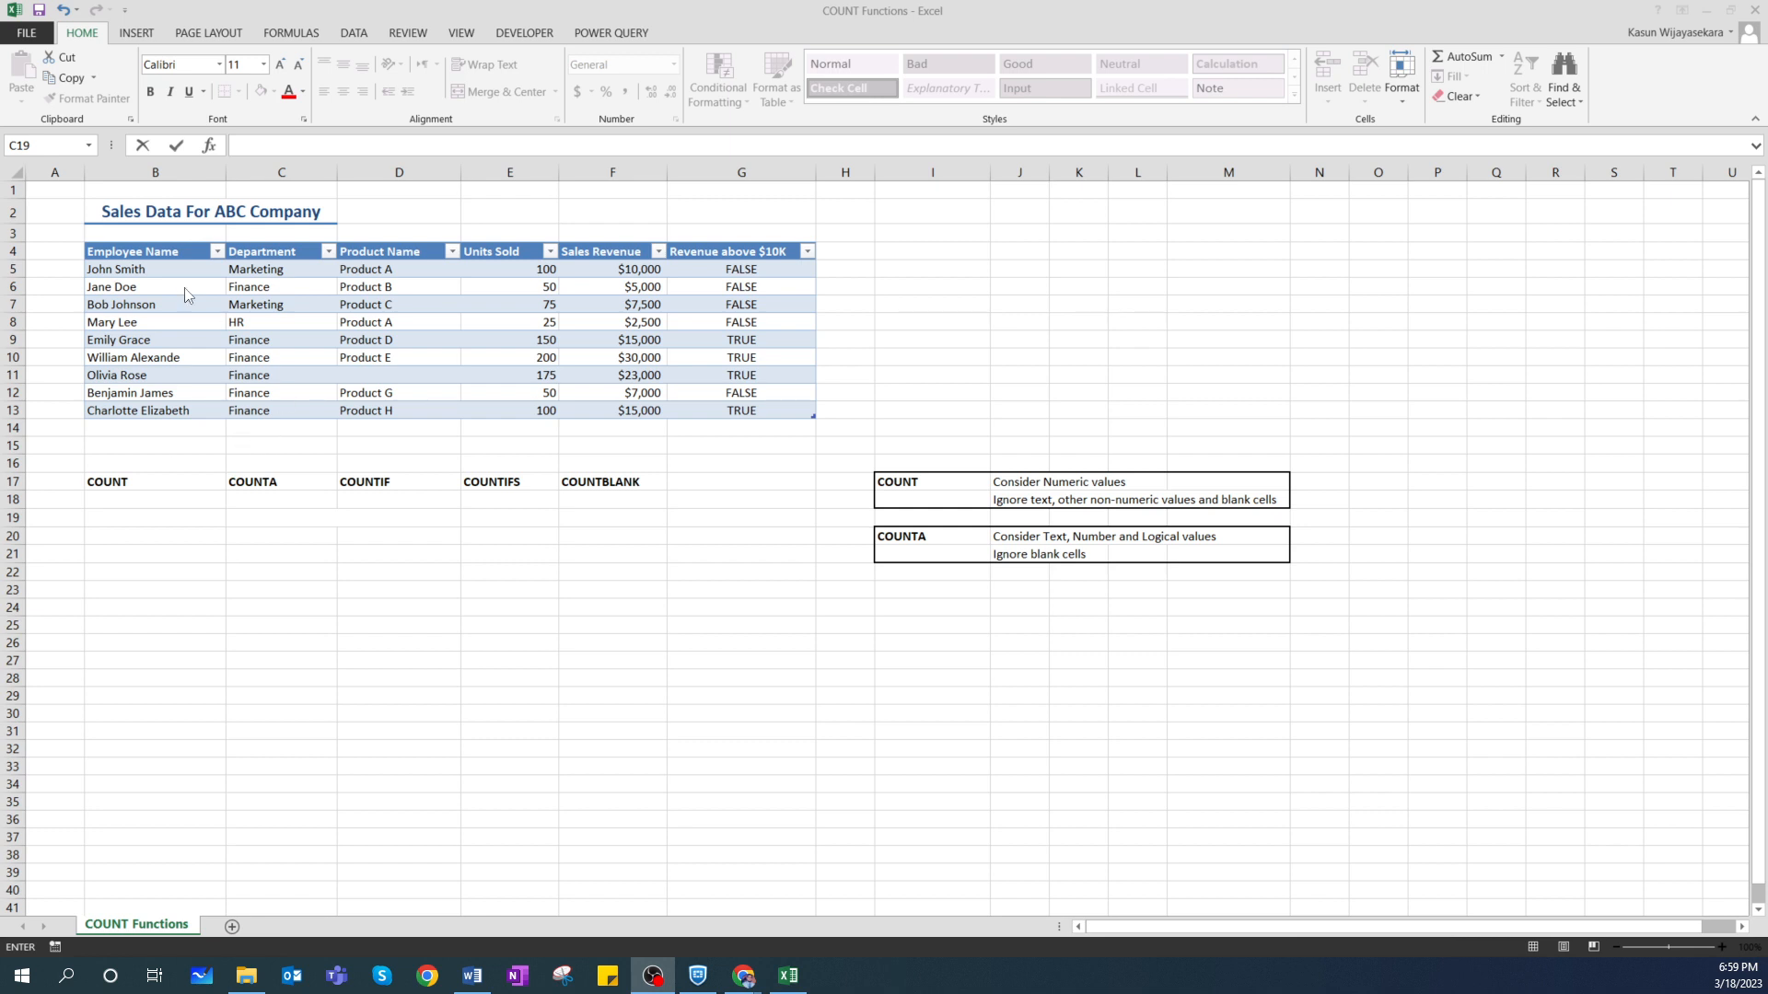
Review the sales table's columns from Employee Name to Revenue above $10K, and the COUNT heading below the table.
{"action": "left_click", "coordinate": [295, 220]}
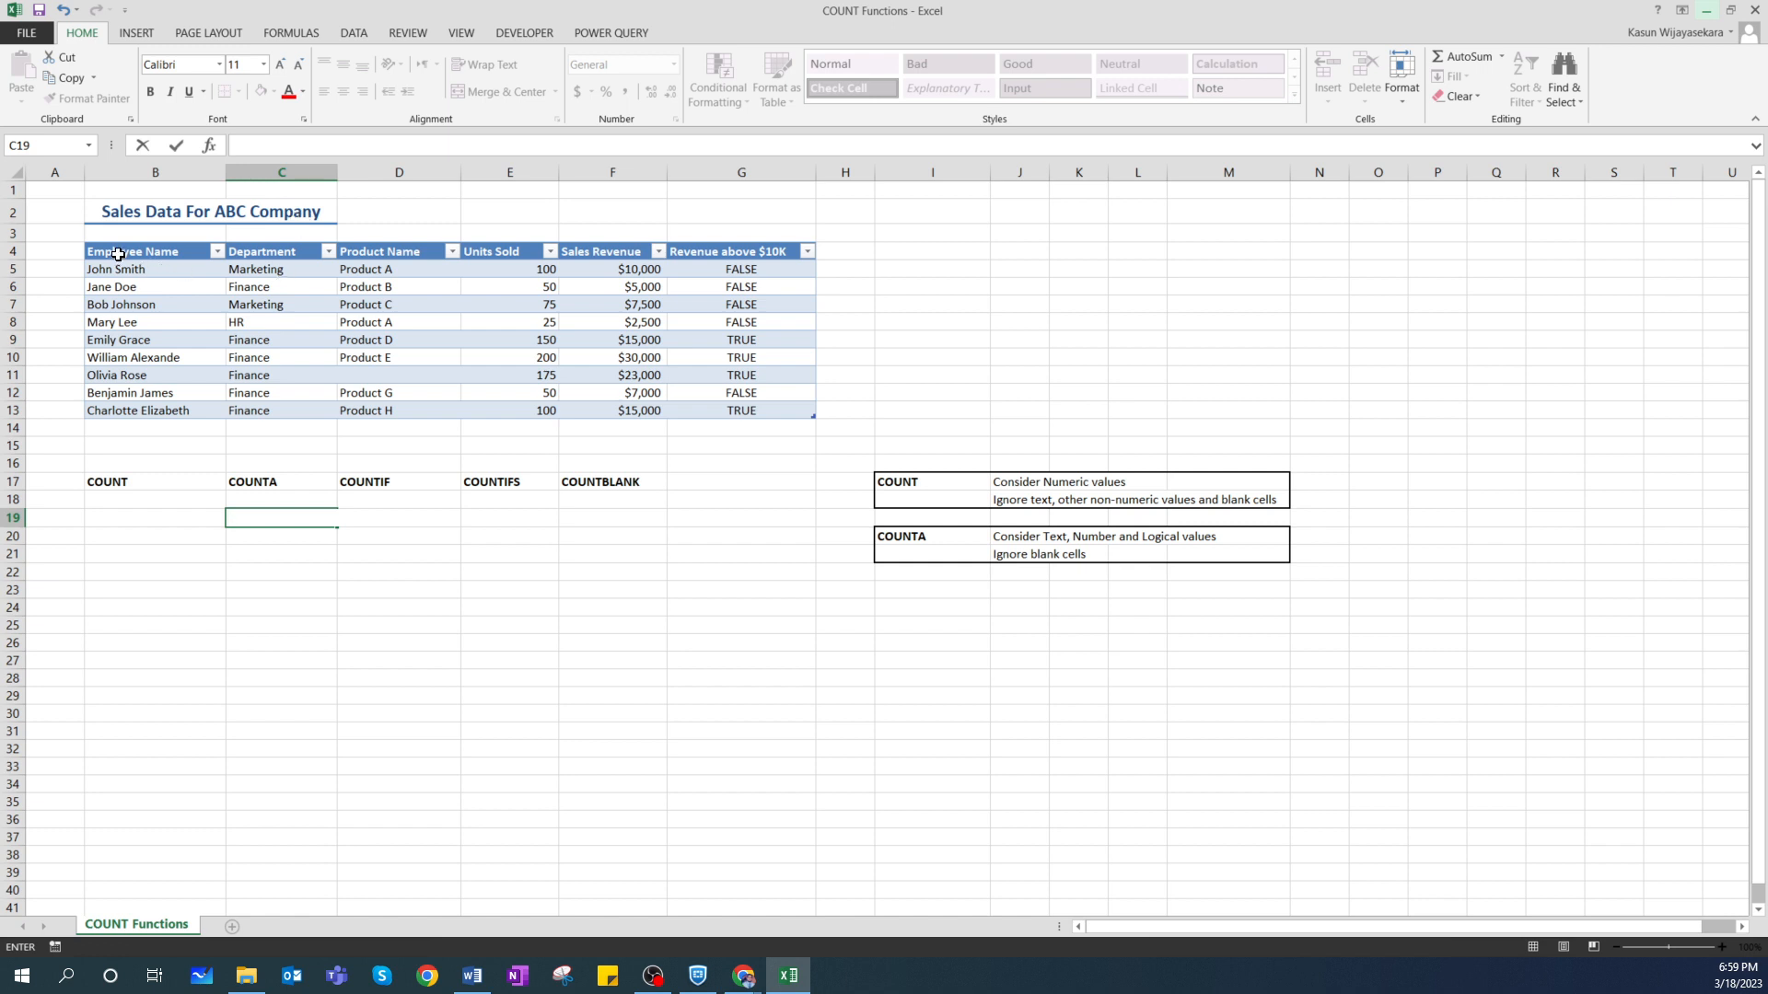
{"action": "left_click_drag", "start_coordinate": [117, 255], "coordinate": [150, 410]}
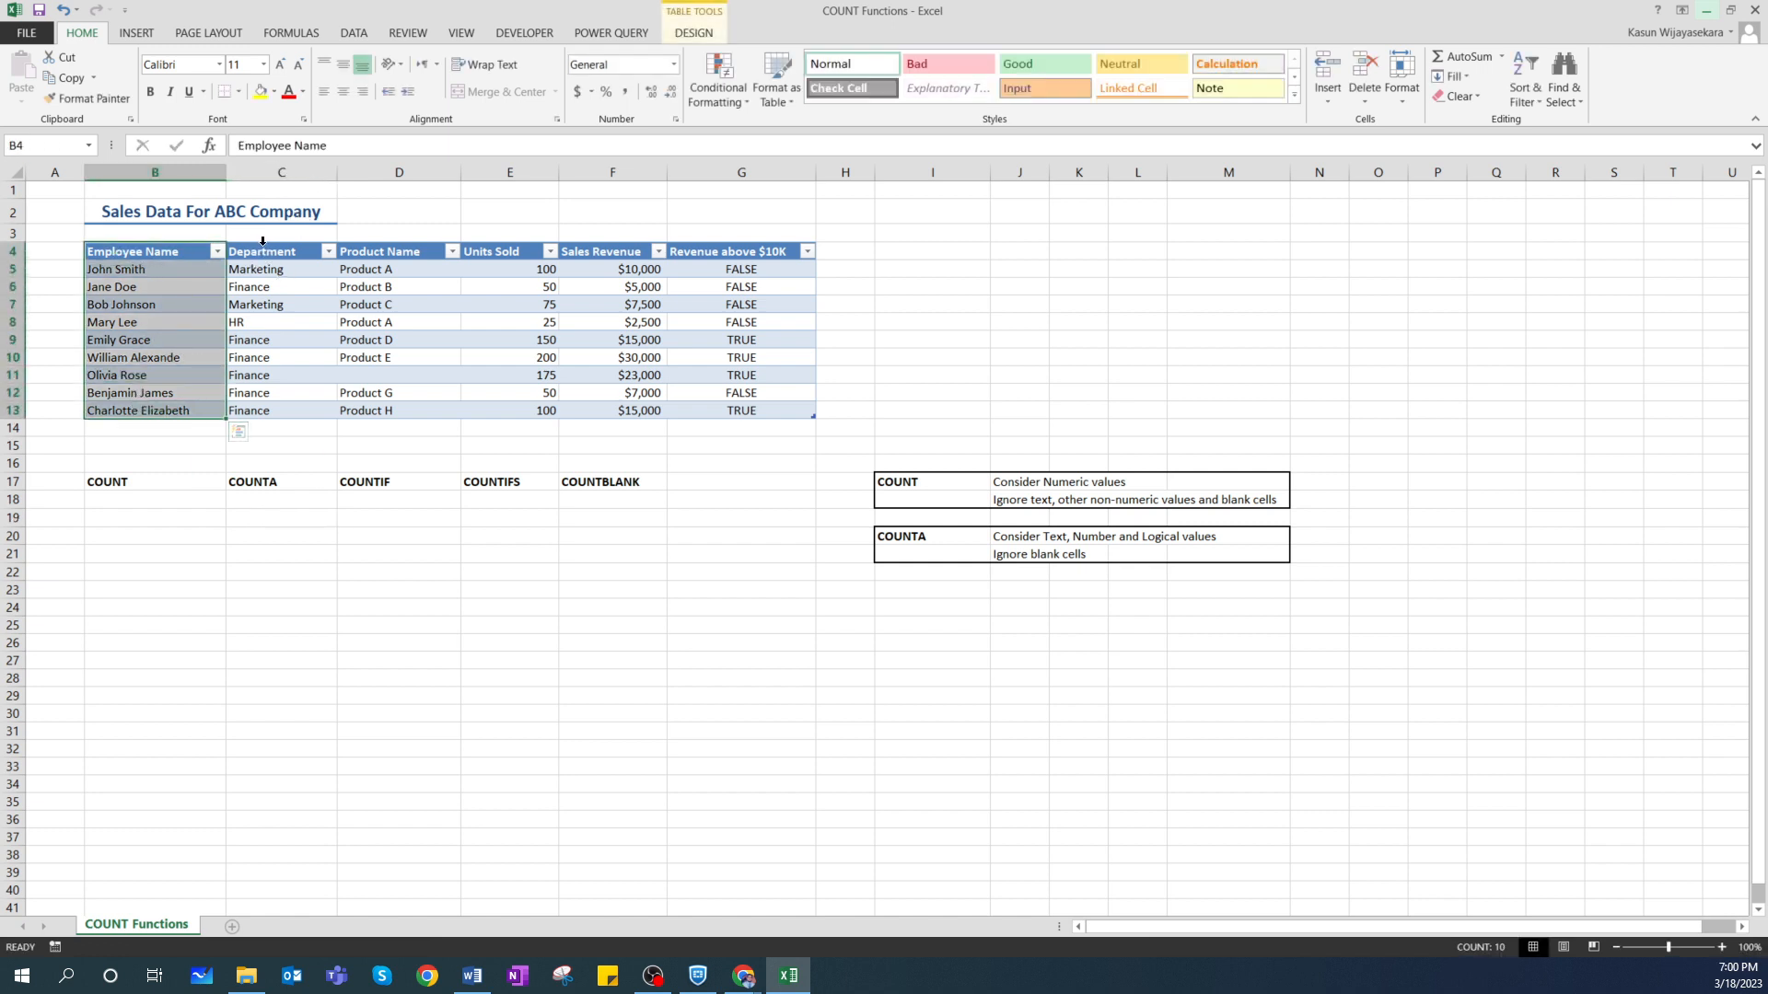
{"action": "left_click", "coordinate": [259, 249]}
{"action": "left_click", "coordinate": [385, 250]}
{"action": "left_click", "coordinate": [507, 250]}
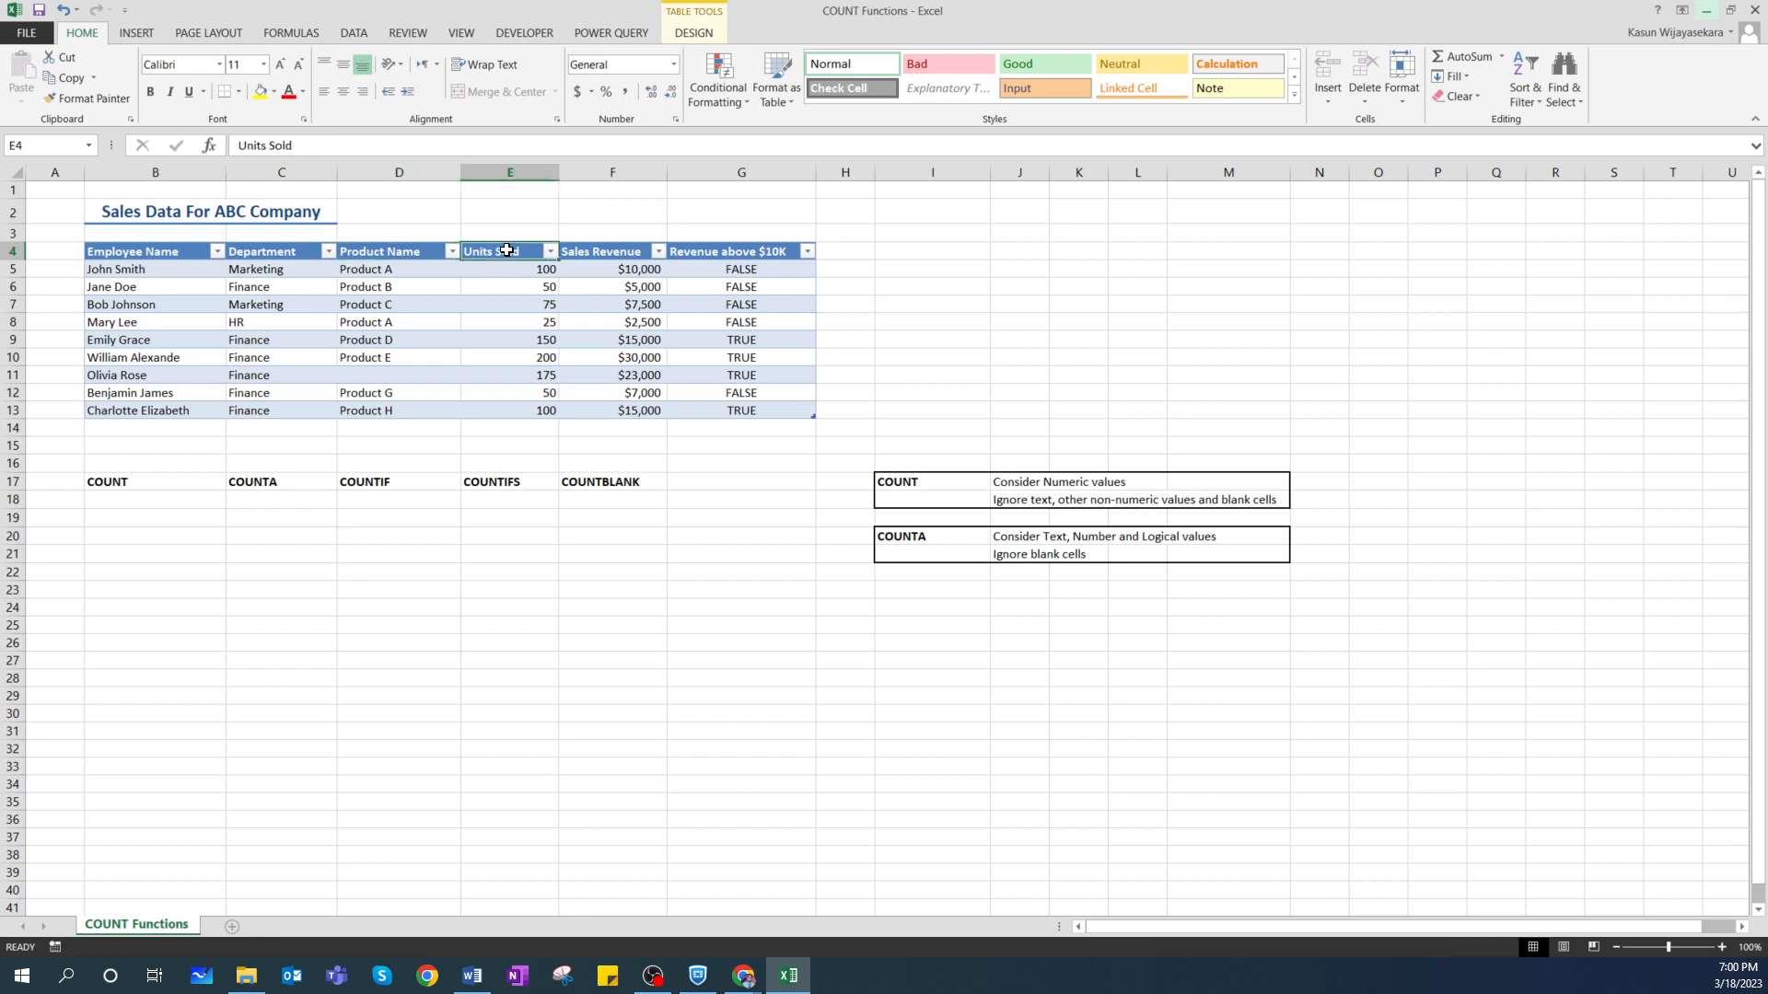
{"action": "left_click", "coordinate": [581, 257]}
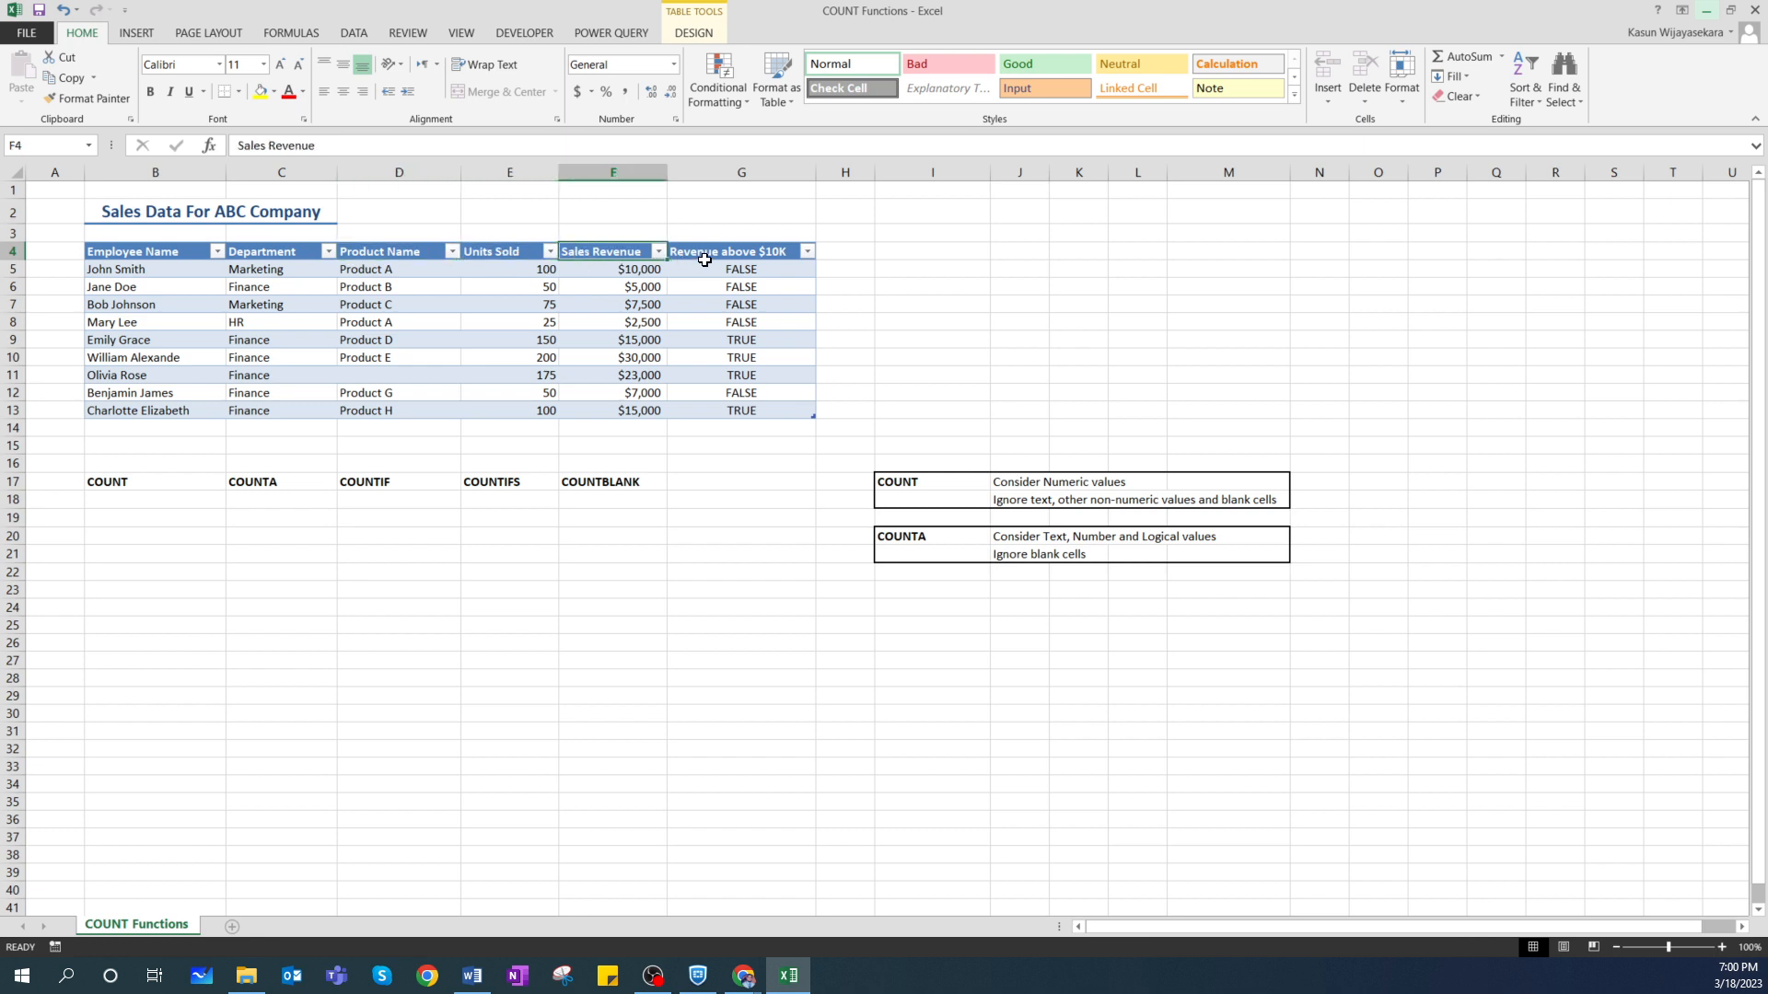
{"action": "left_click", "coordinate": [705, 255]}
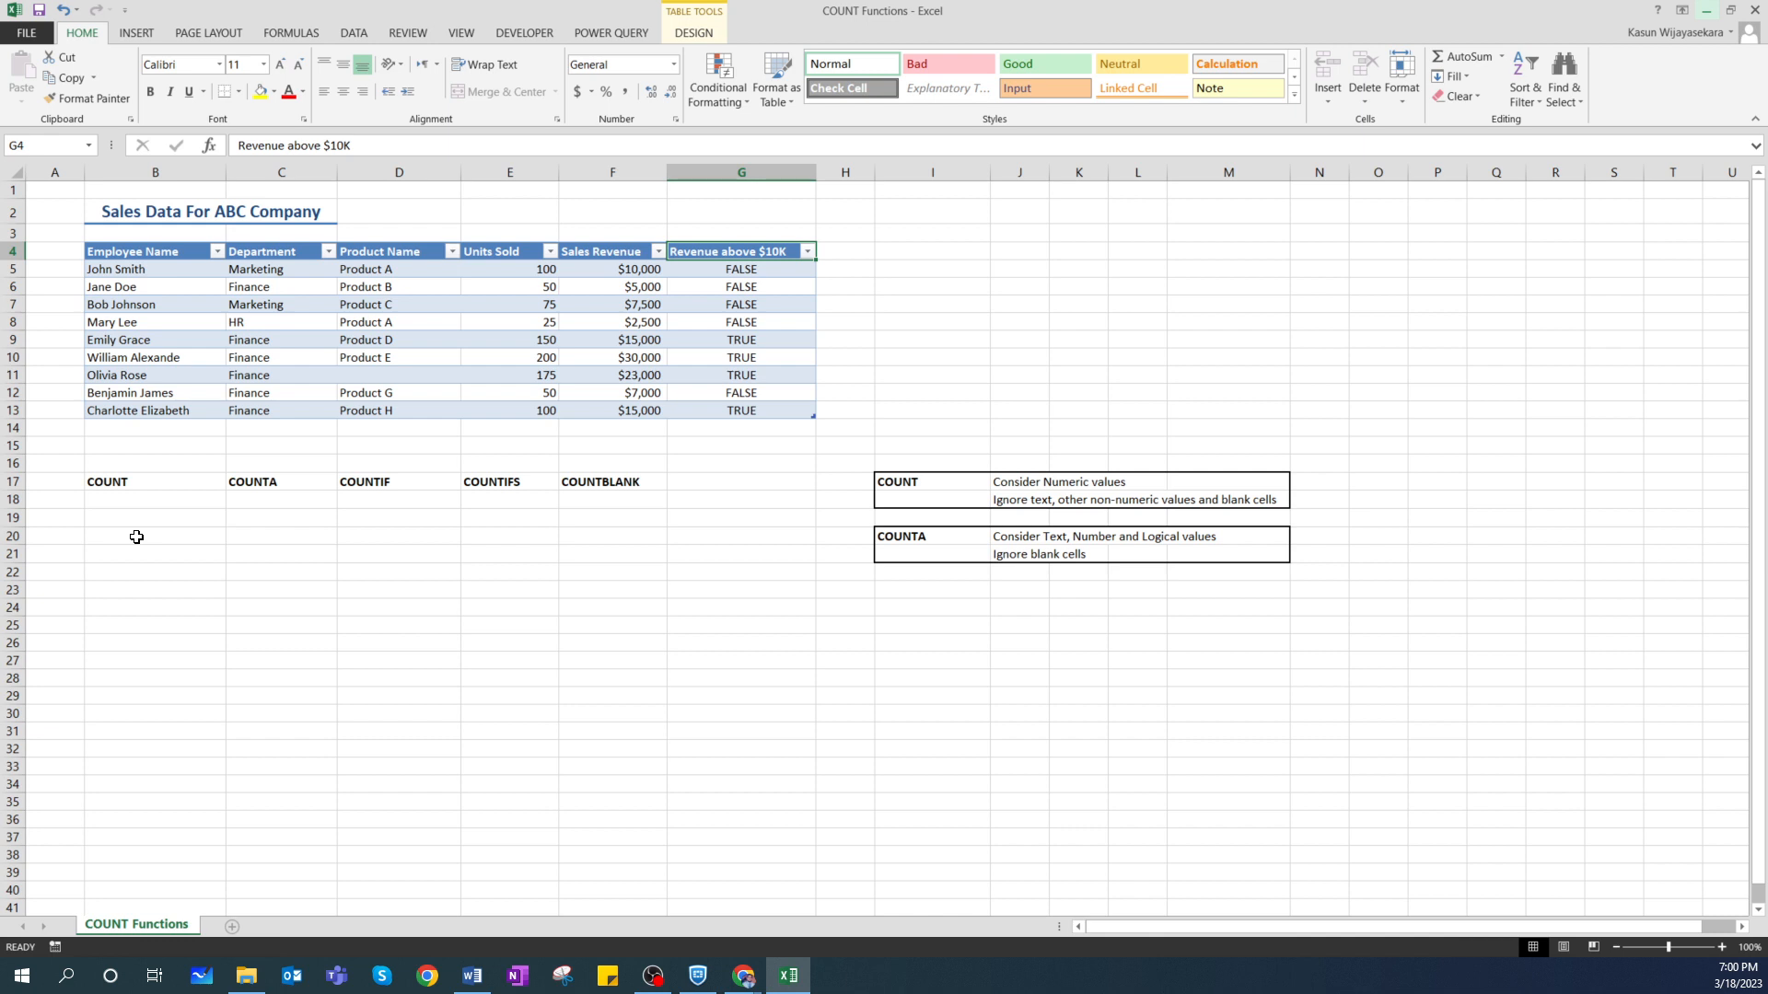
{"action": "left_click", "coordinate": [112, 482]}
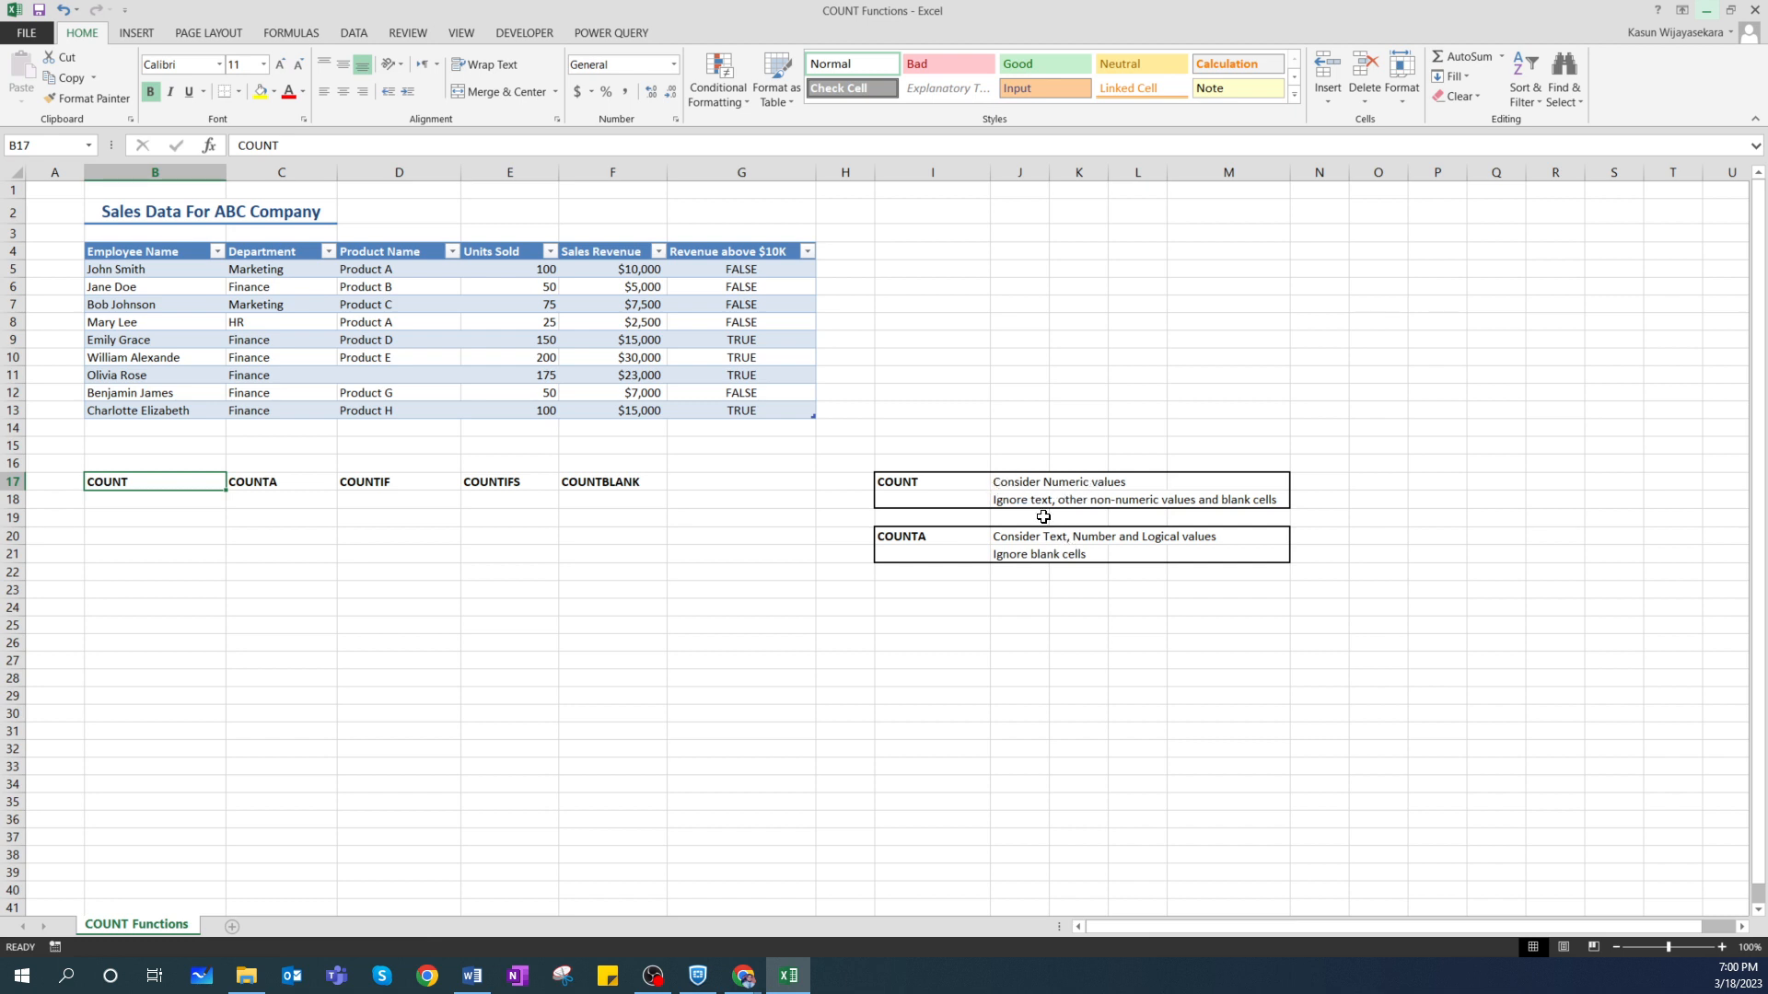
Enter a COUNT formula over the table's Units Sold column in B19 and check it against the column's values.
{"action": "left_click", "coordinate": [150, 518]}
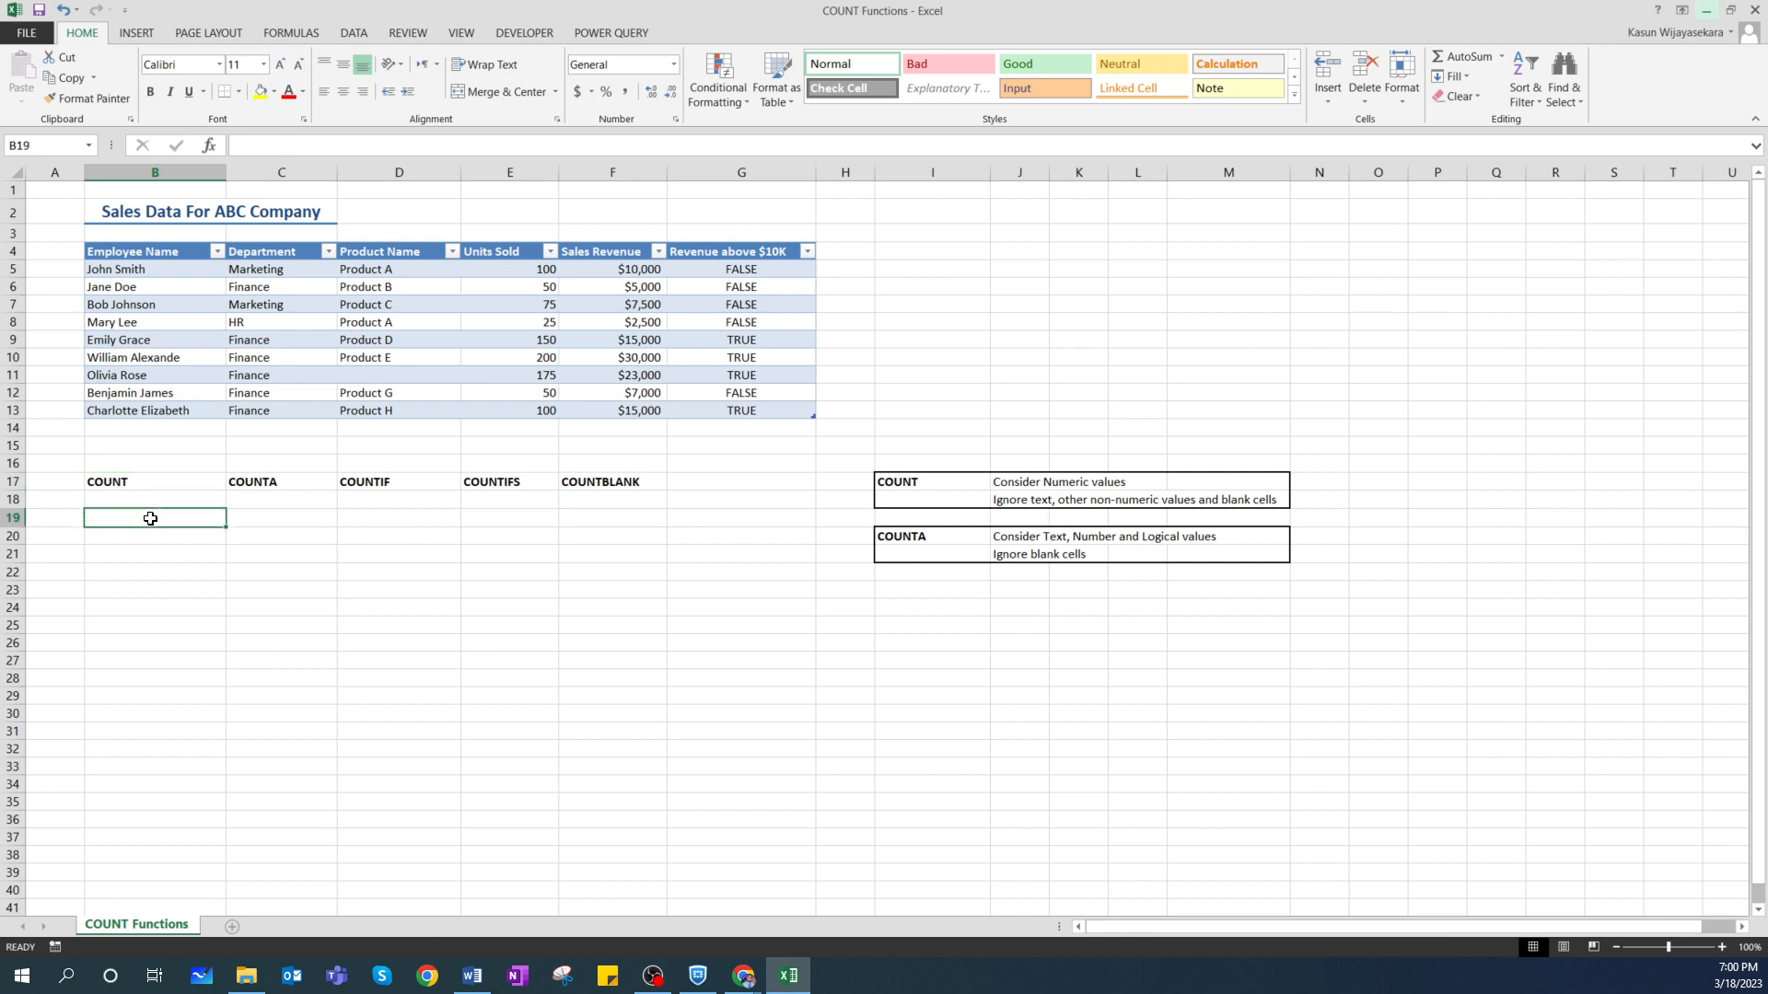
{"action": "type", "text": "=cou"}
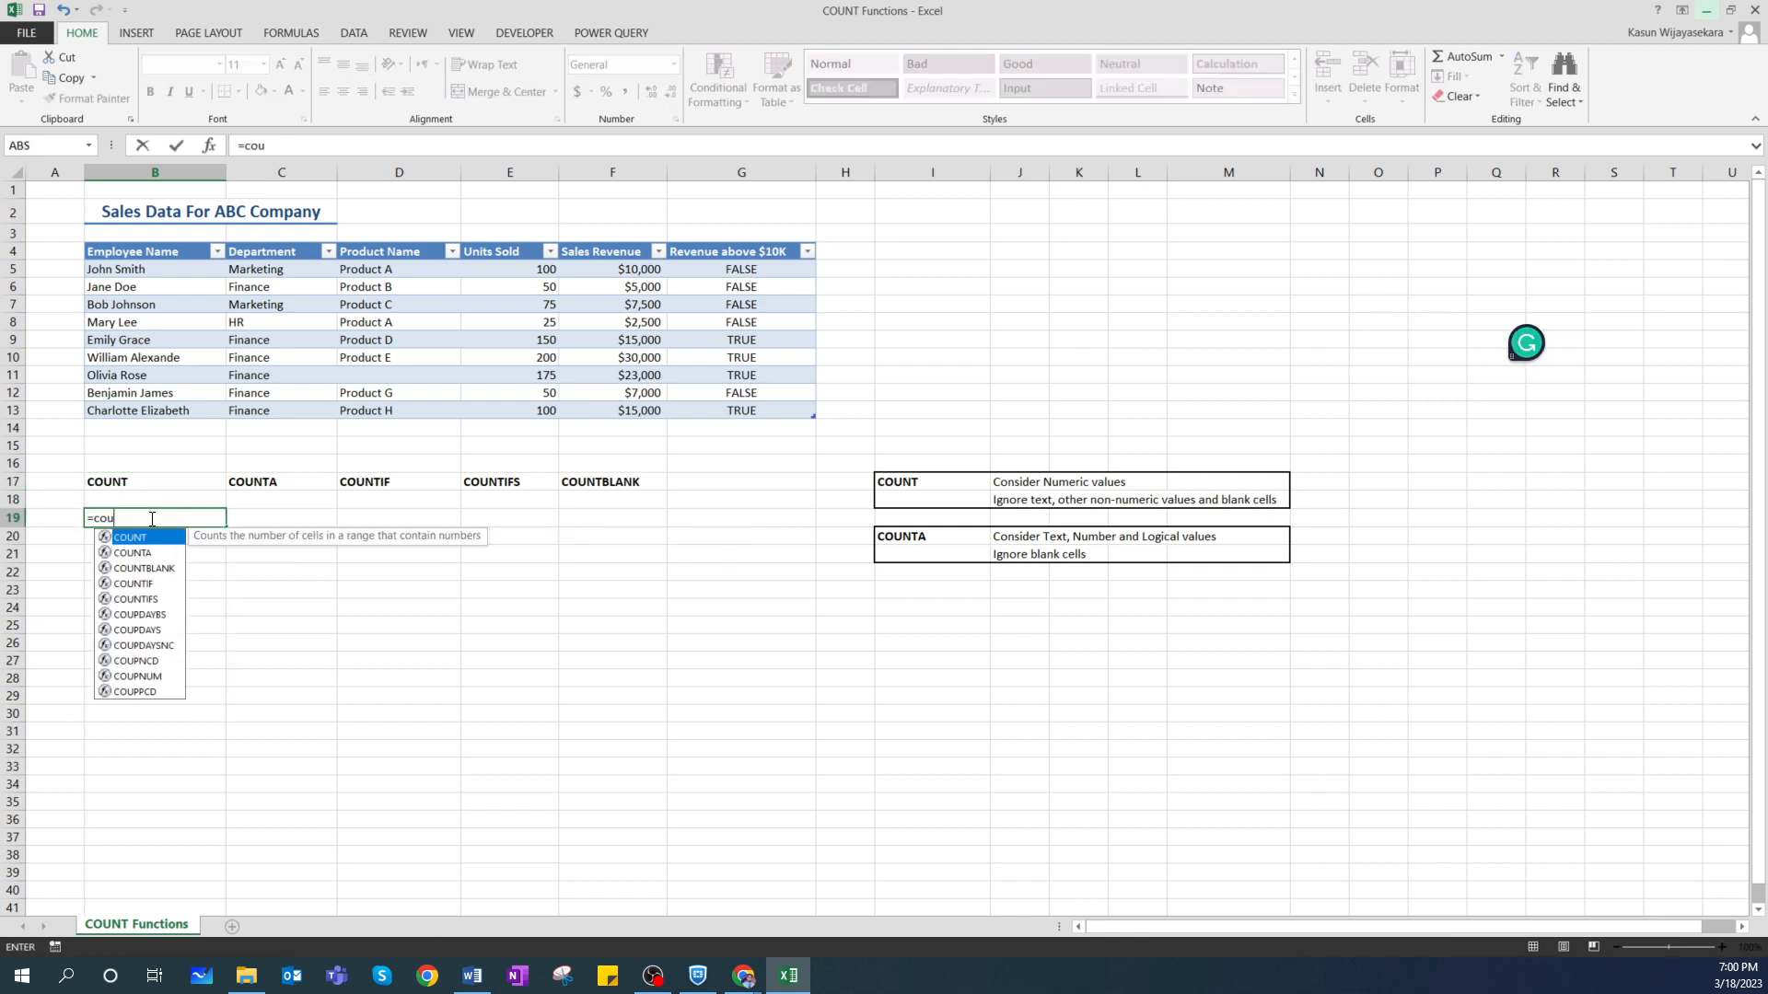
{"action": "key", "text": "Tab"}
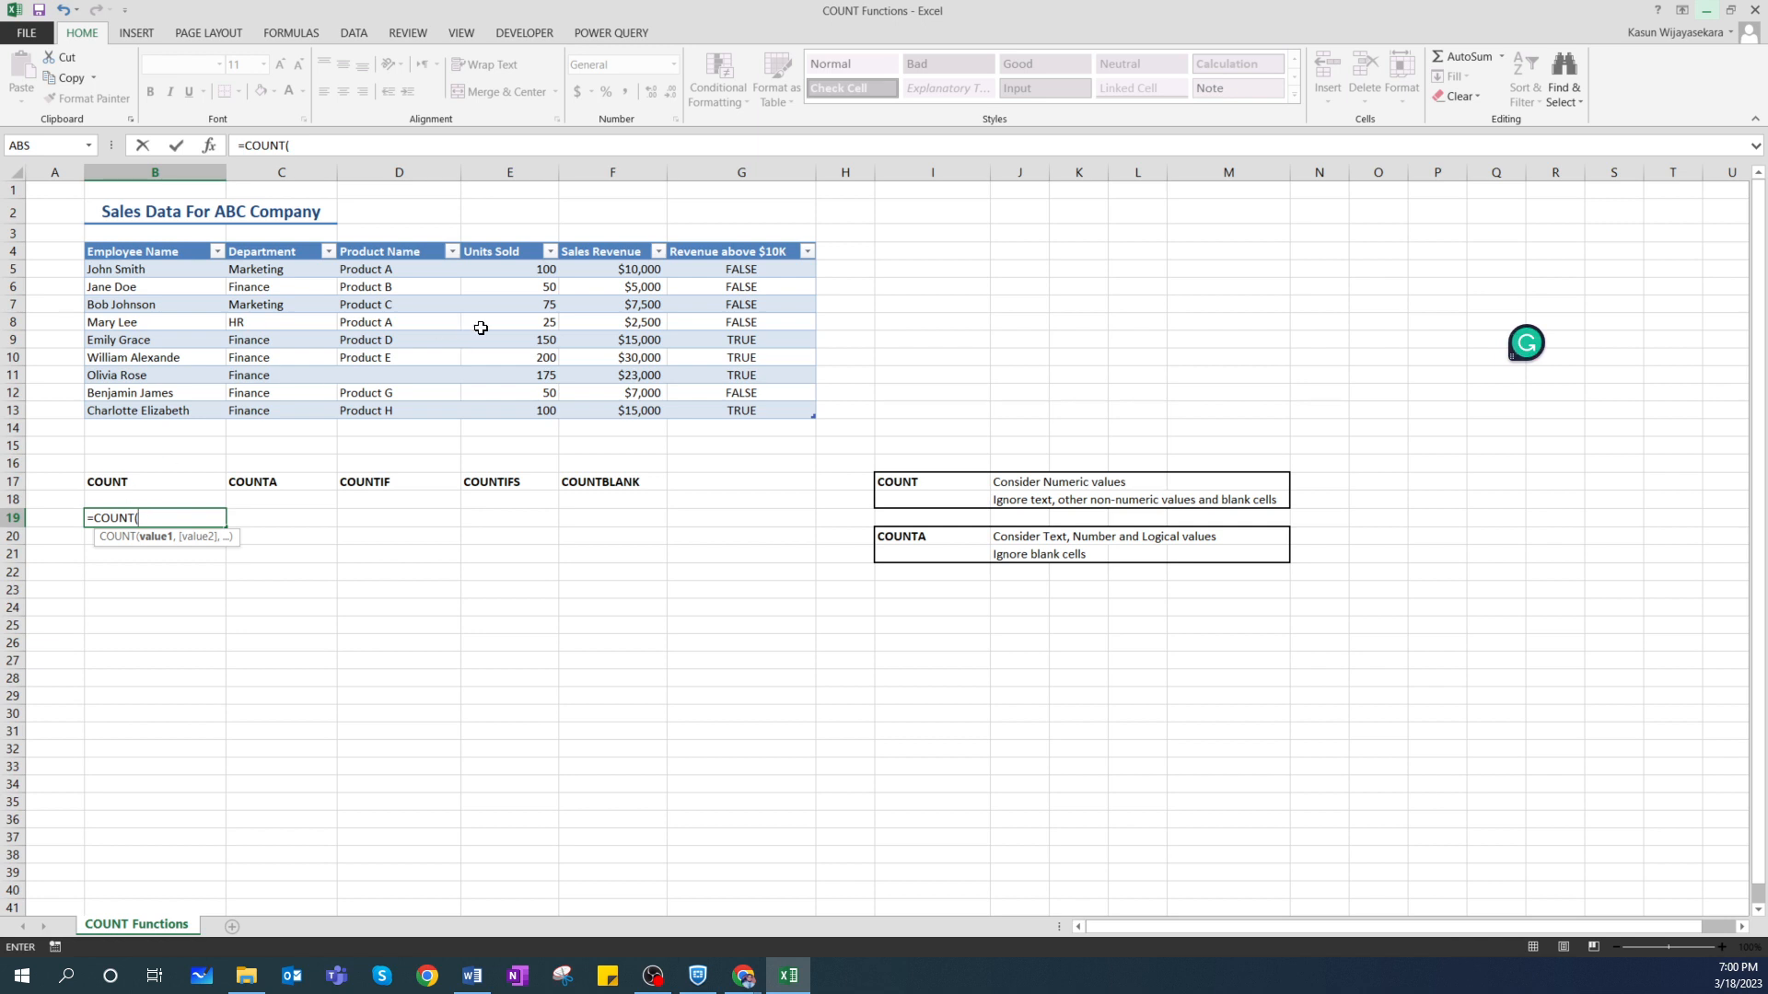
{"action": "left_click_drag", "start_coordinate": [516, 274], "coordinate": [517, 405]}
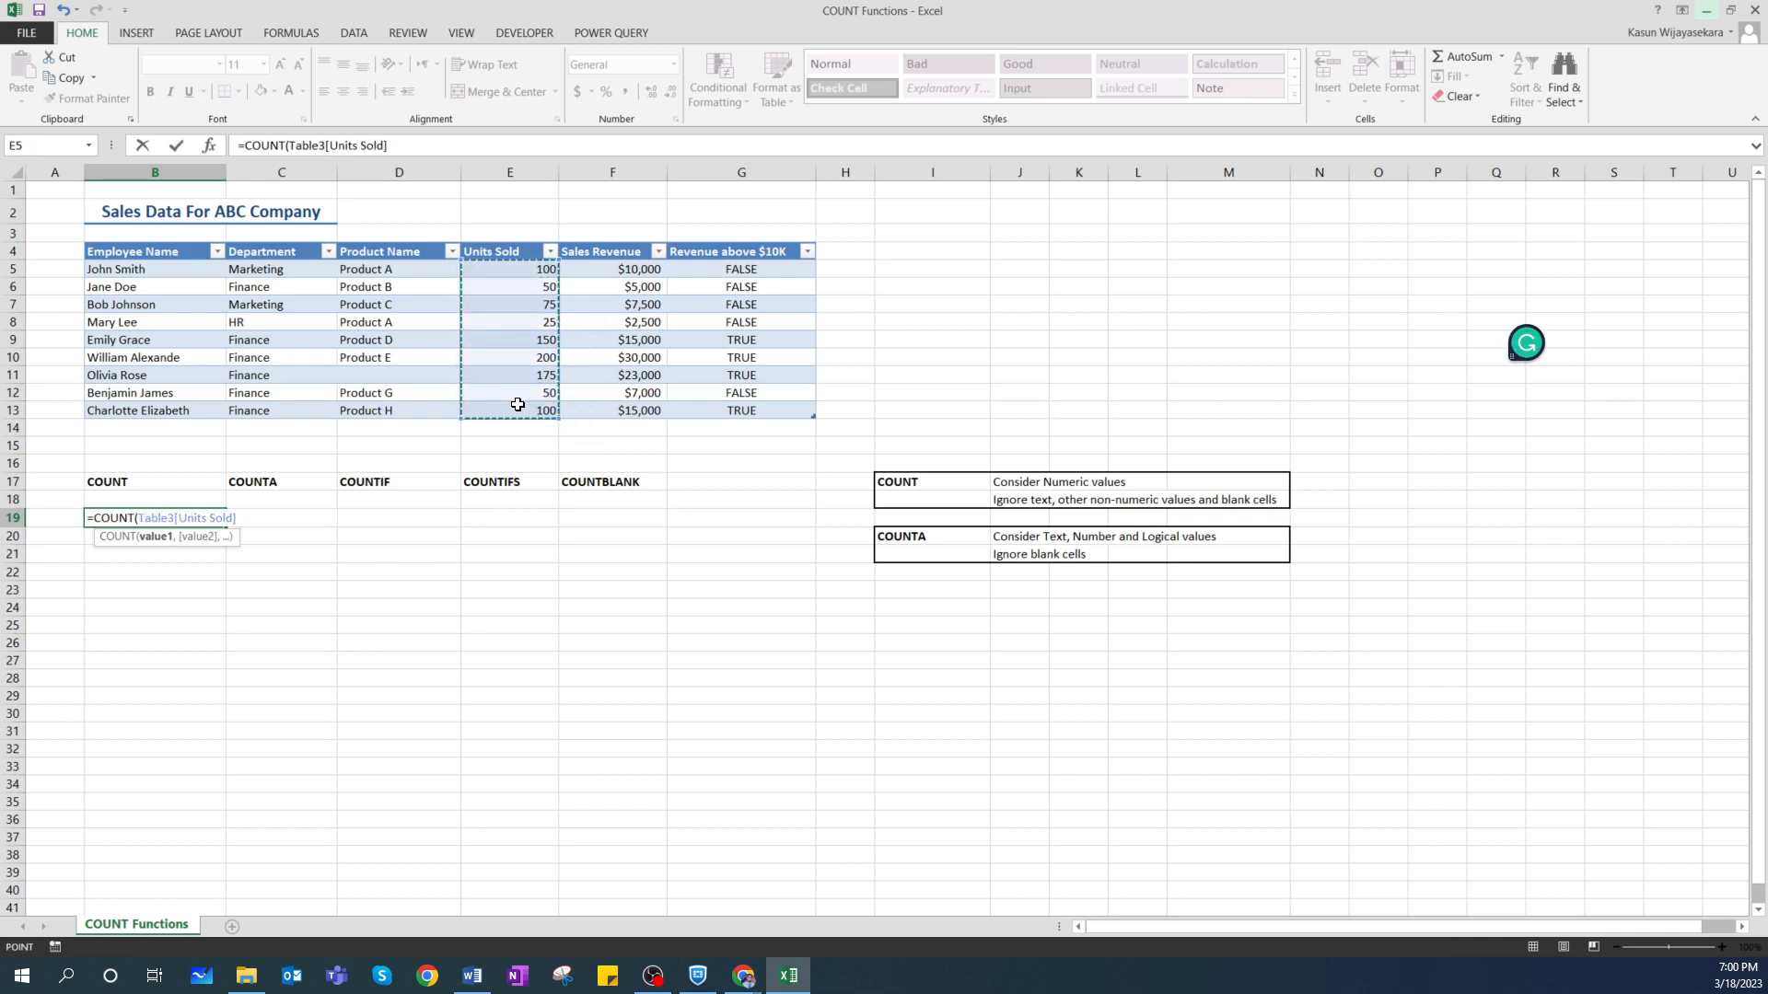
{"action": "type", "text": ")"}
{"action": "key", "text": "Return"}
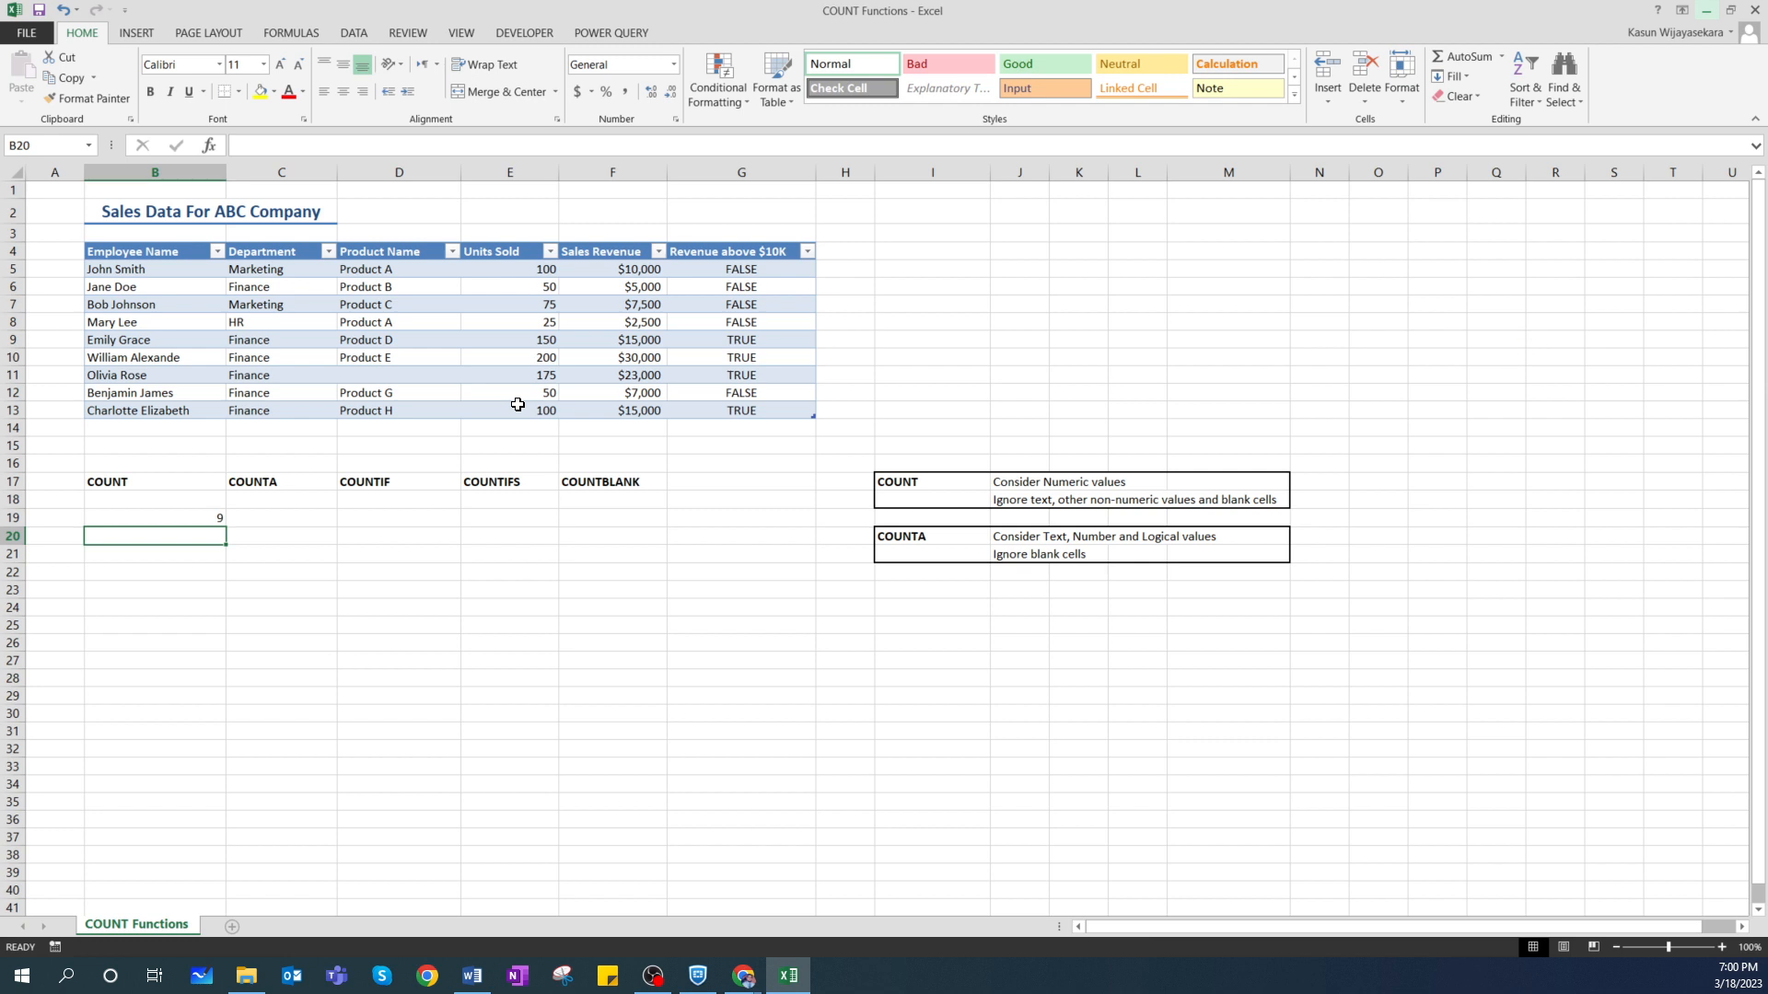
{"action": "left_click", "coordinate": [228, 521]}
{"action": "left_click", "coordinate": [217, 519]}
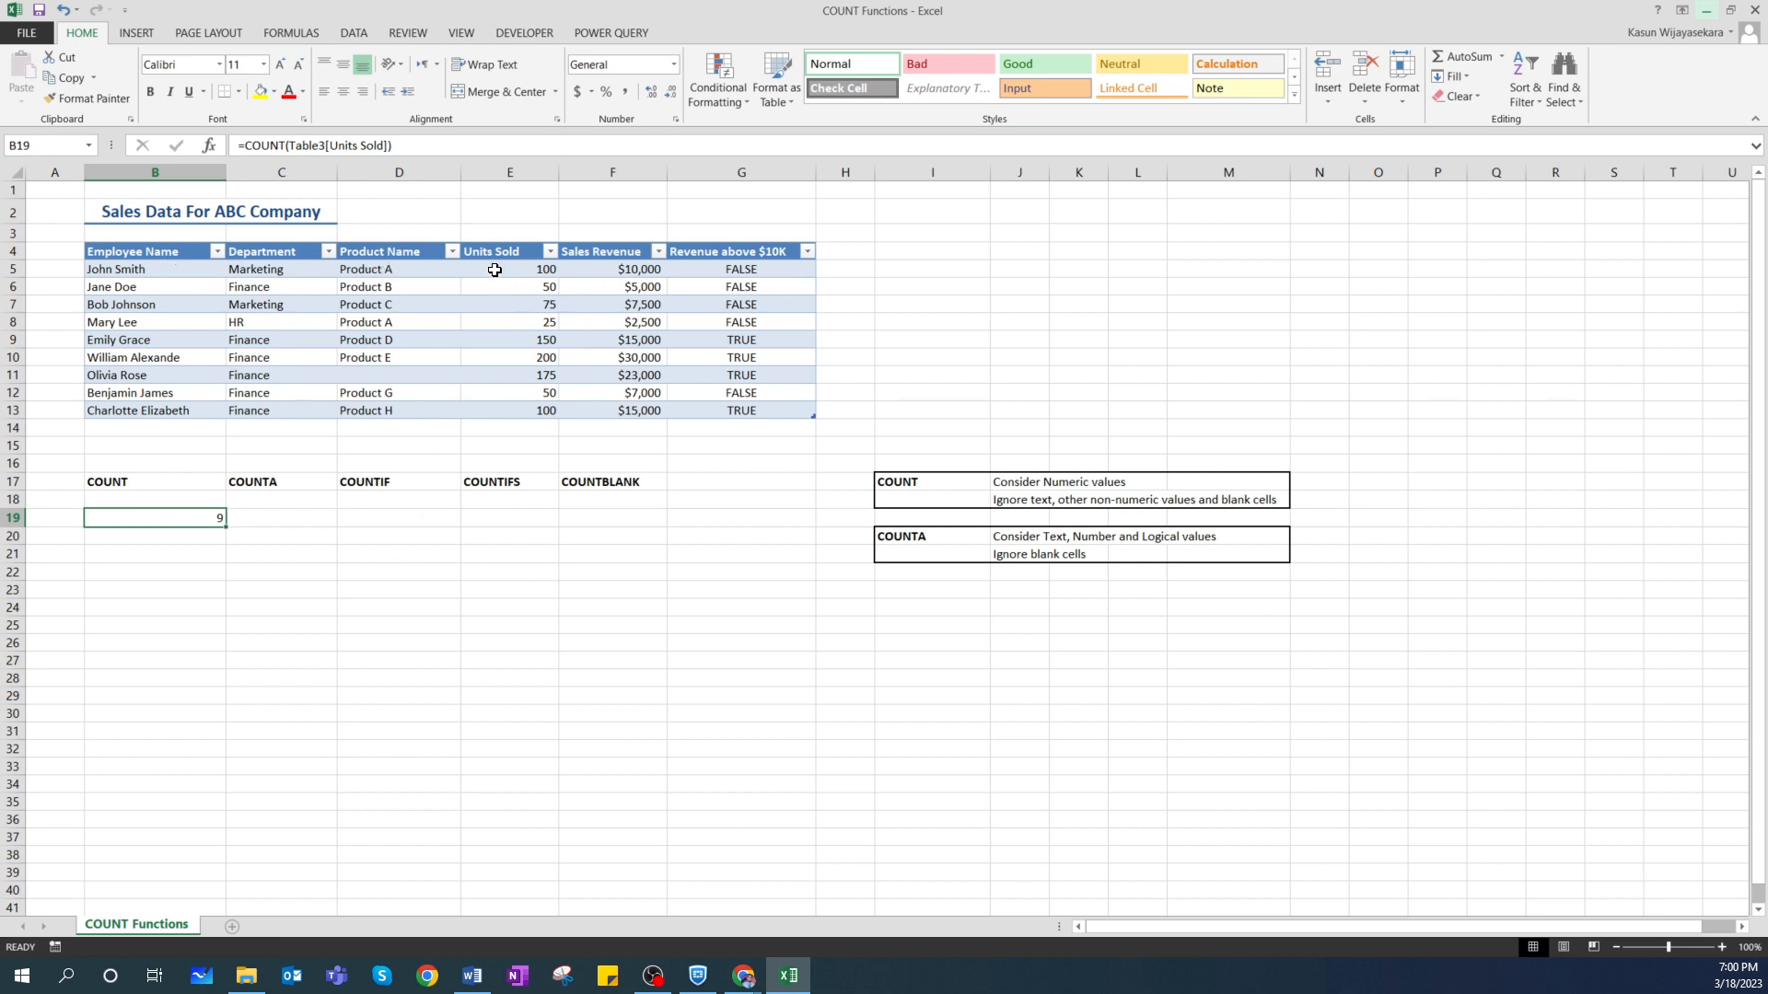
{"action": "left_click_drag", "start_coordinate": [487, 269], "coordinate": [518, 411]}
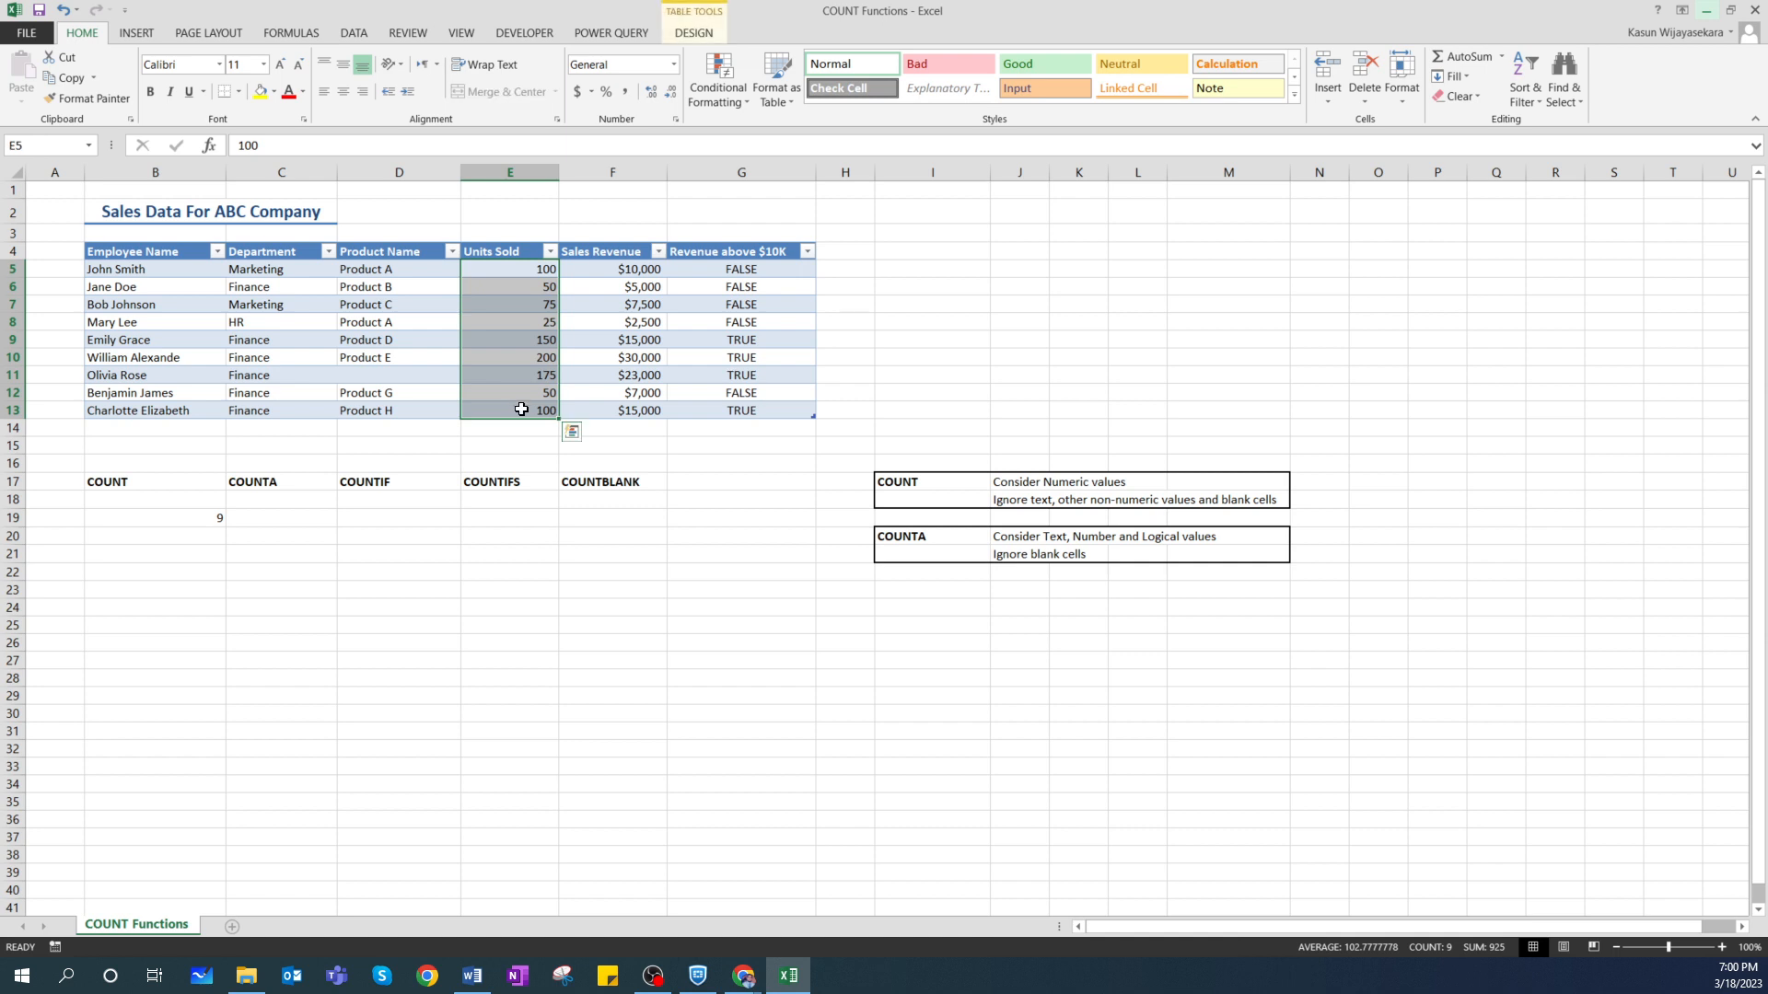
{"action": "left_click", "coordinate": [159, 519]}
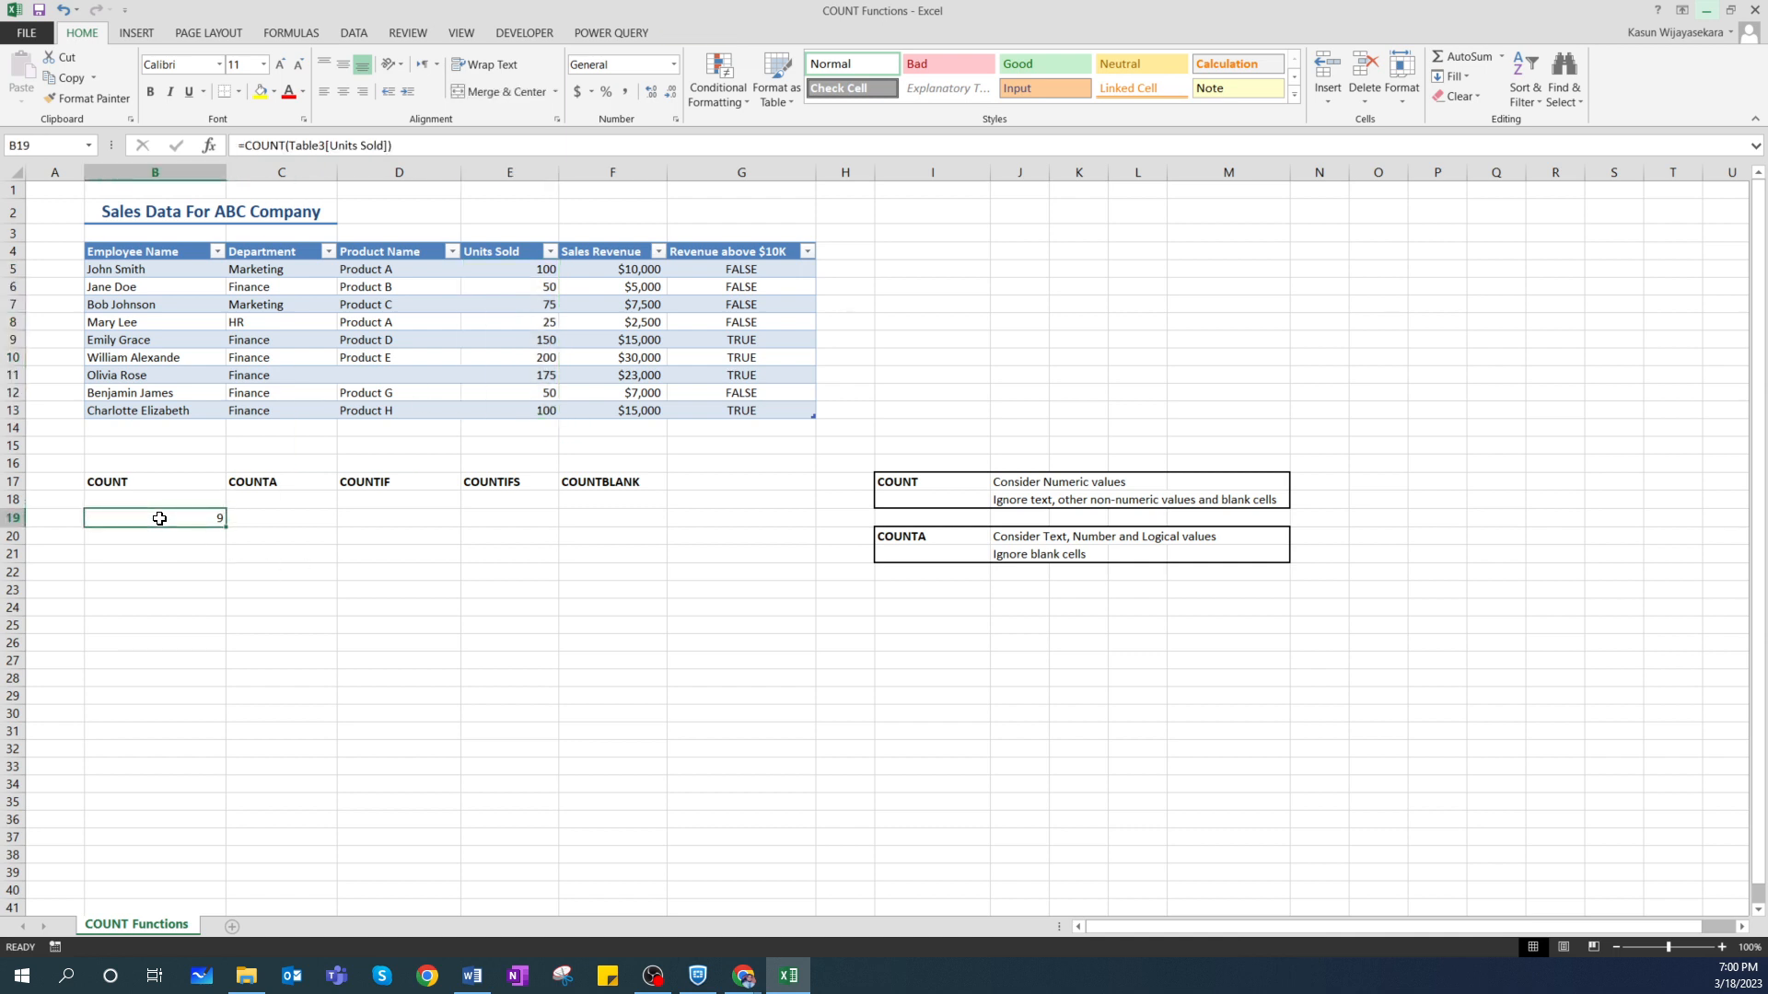
Enter a COUNTA formula over the table's Product Name column in C19 and check it against the blank product cell.
{"action": "left_click", "coordinate": [269, 521]}
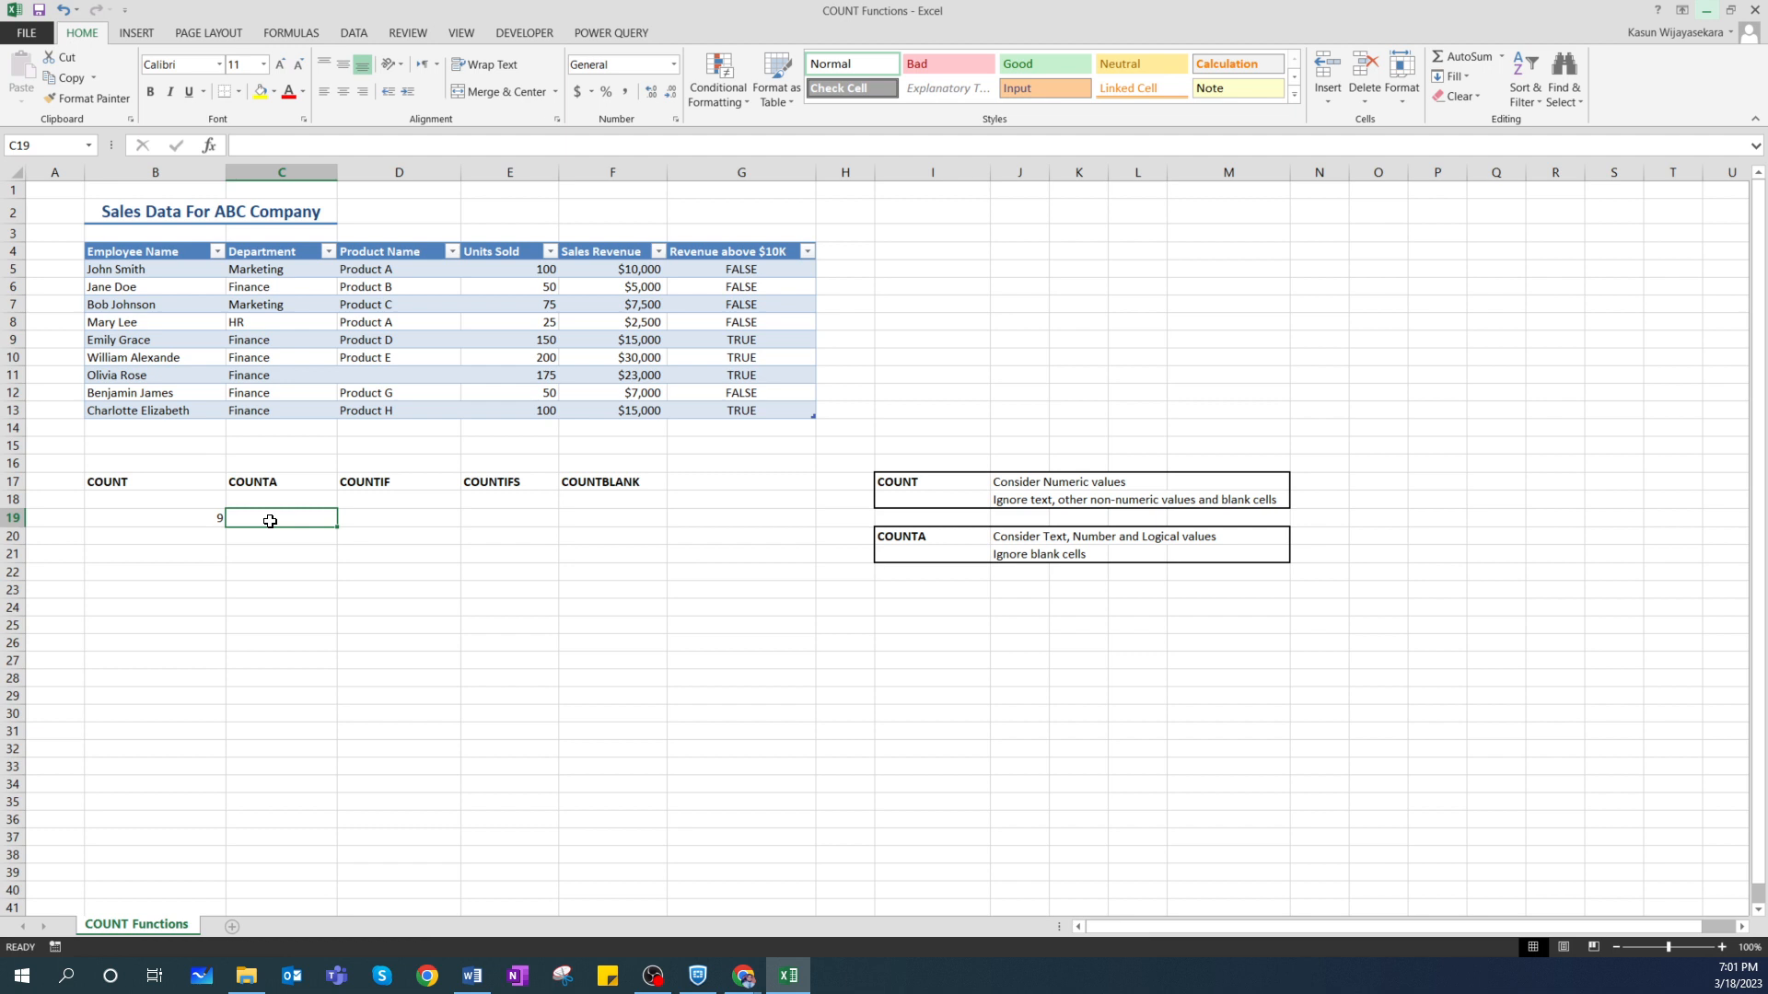
{"action": "type", "text": "=count"}
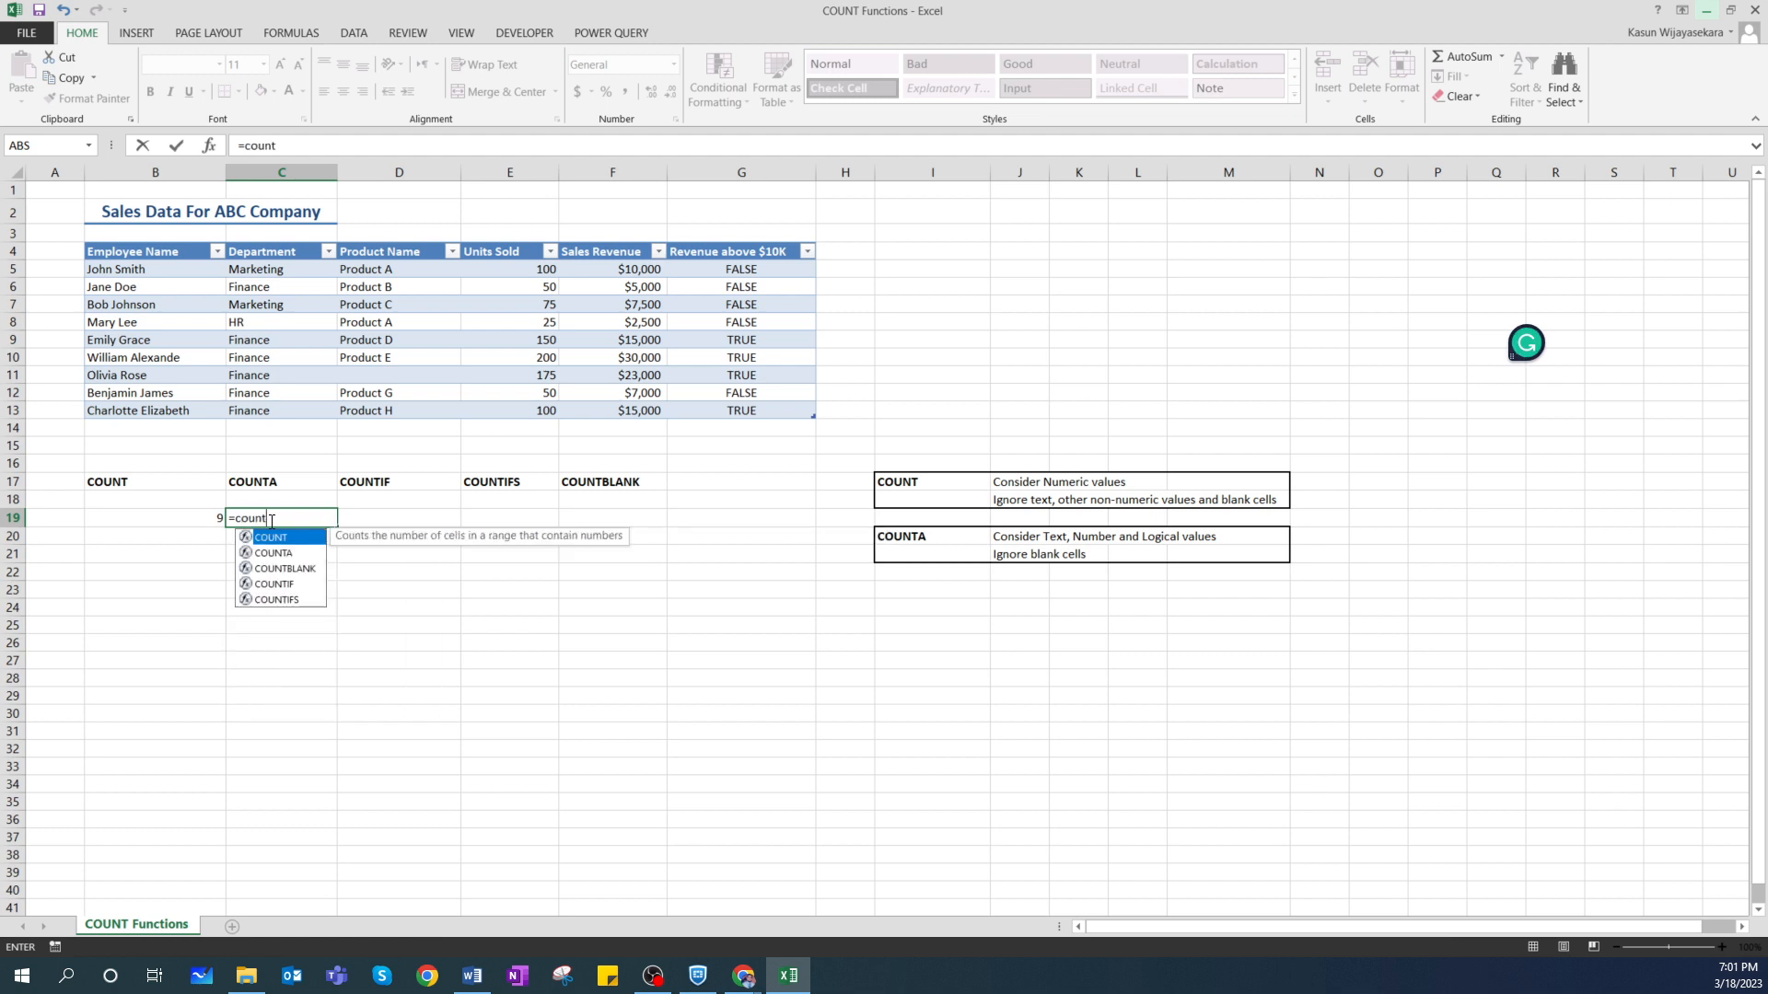
{"action": "key", "text": "Down"}
{"action": "key", "text": "Tab"}
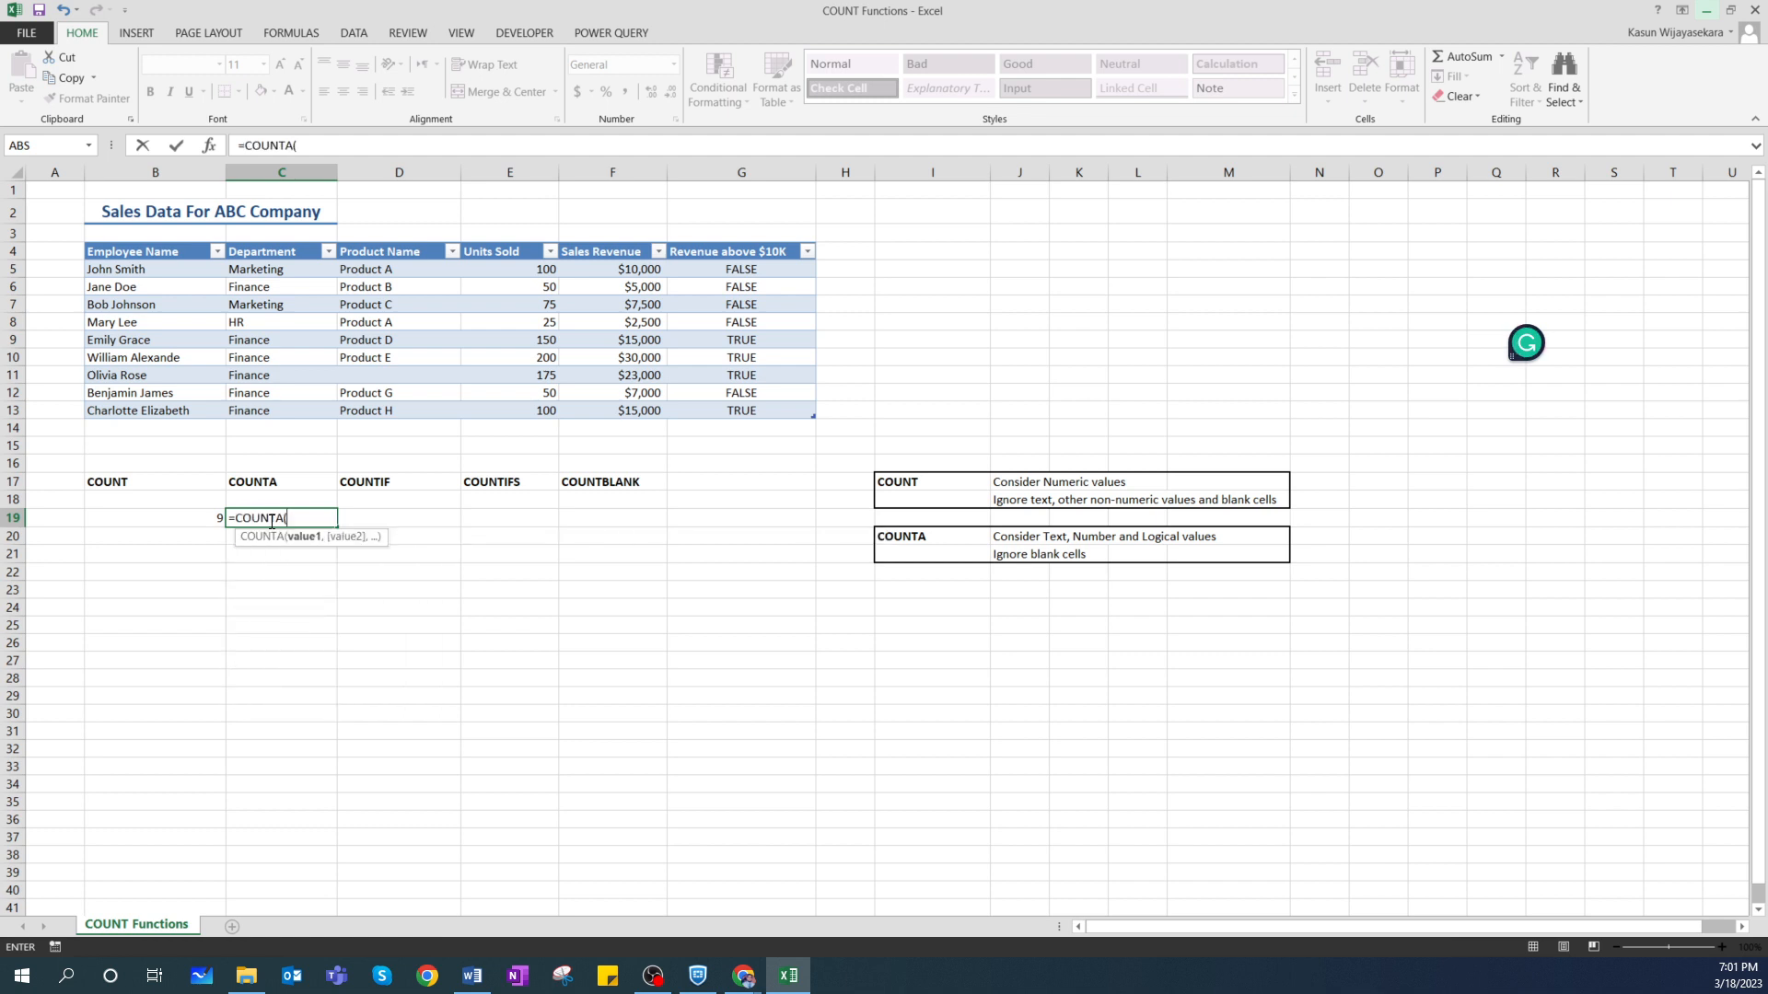
{"action": "left_click_drag", "start_coordinate": [391, 268], "coordinate": [396, 407]}
{"action": "type", "text": ")"}
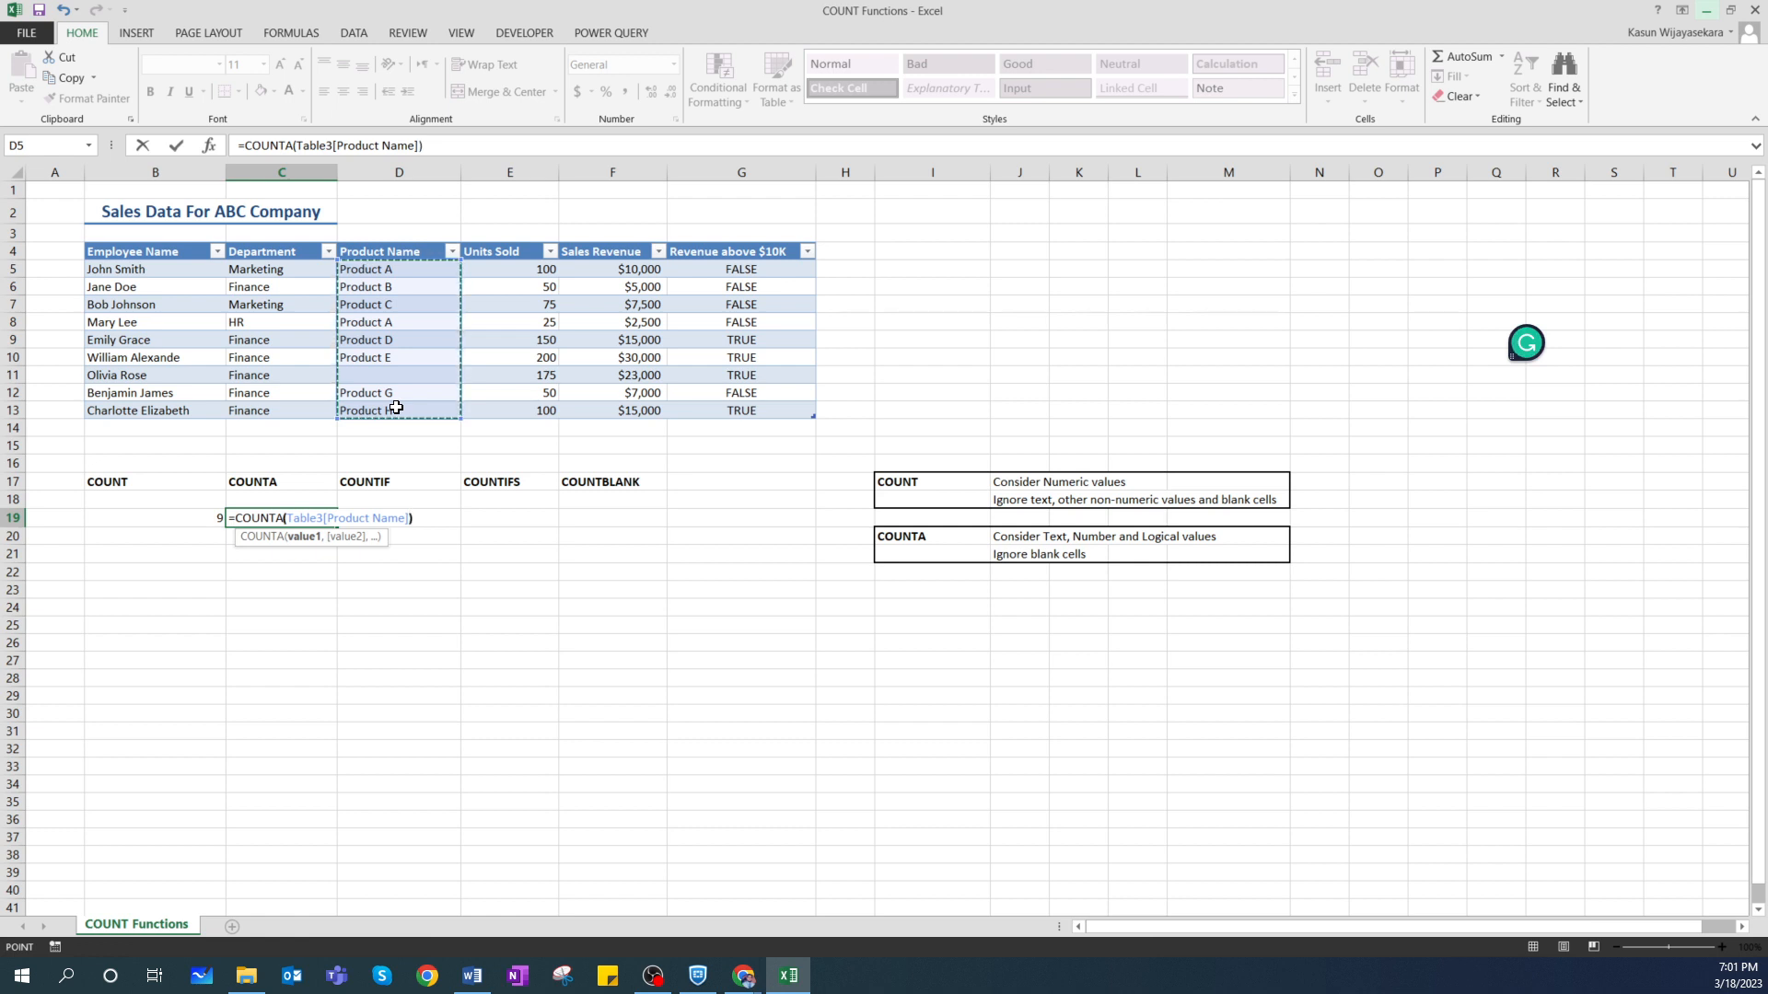
{"action": "key", "text": "Return"}
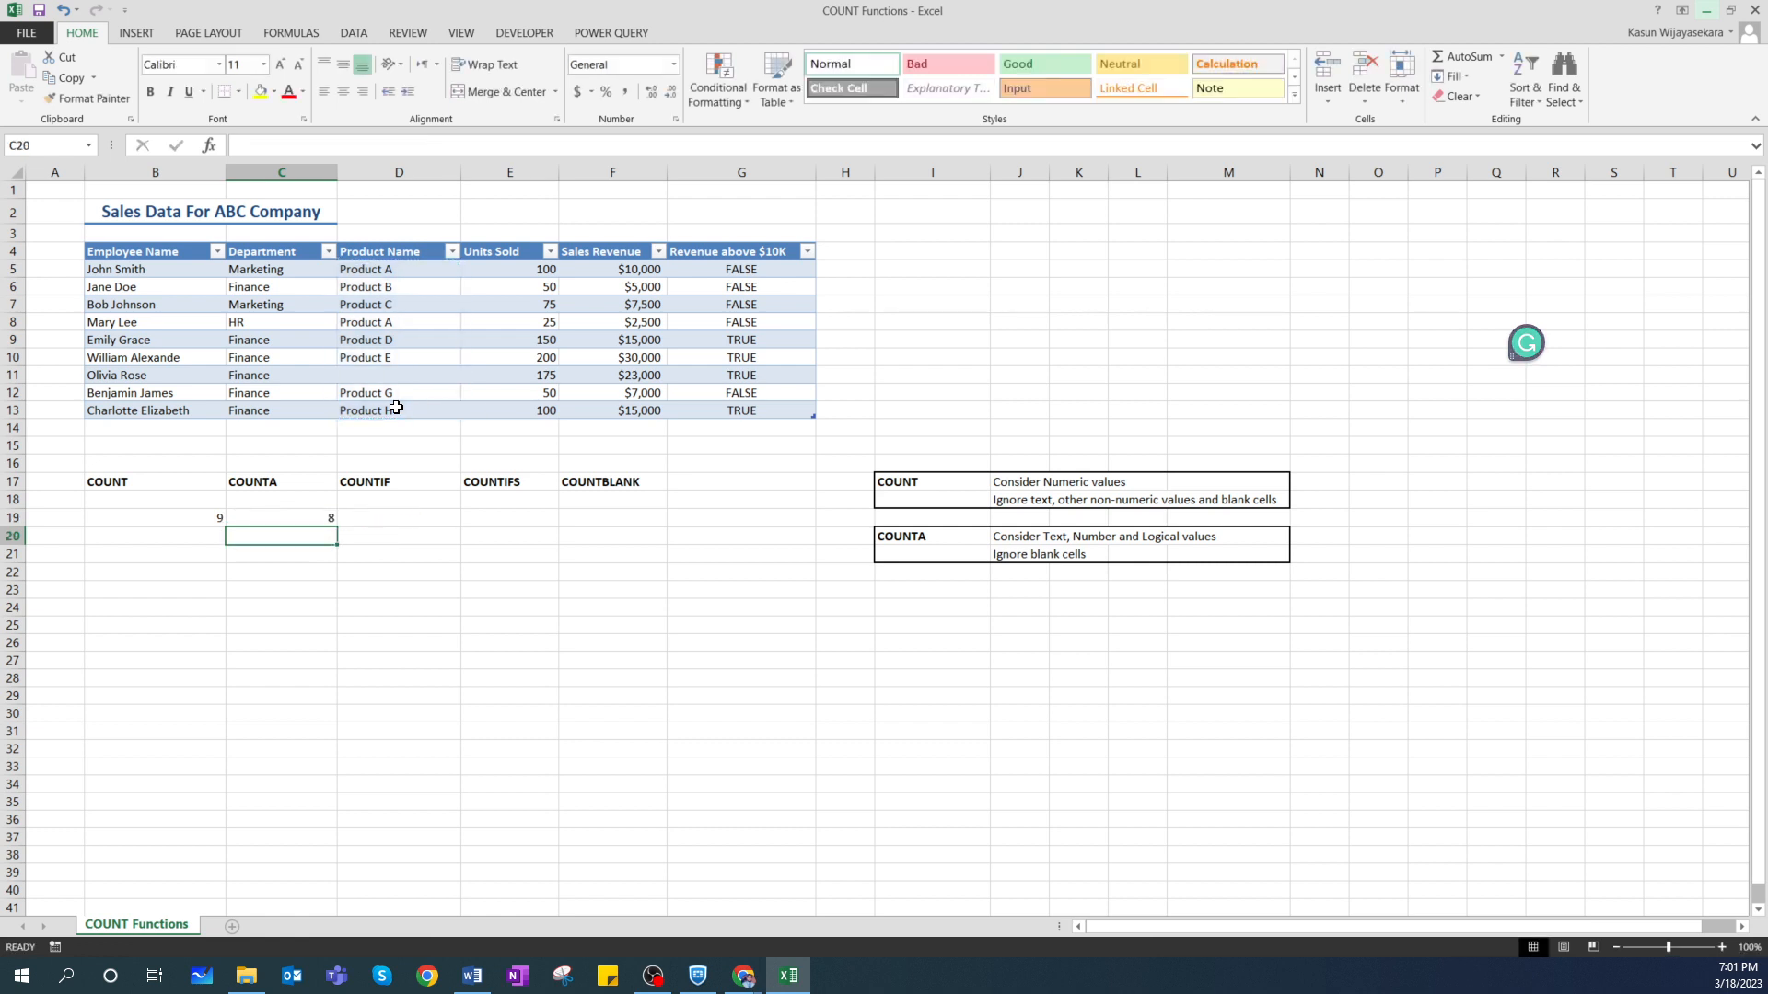
{"action": "left_click", "coordinate": [314, 520]}
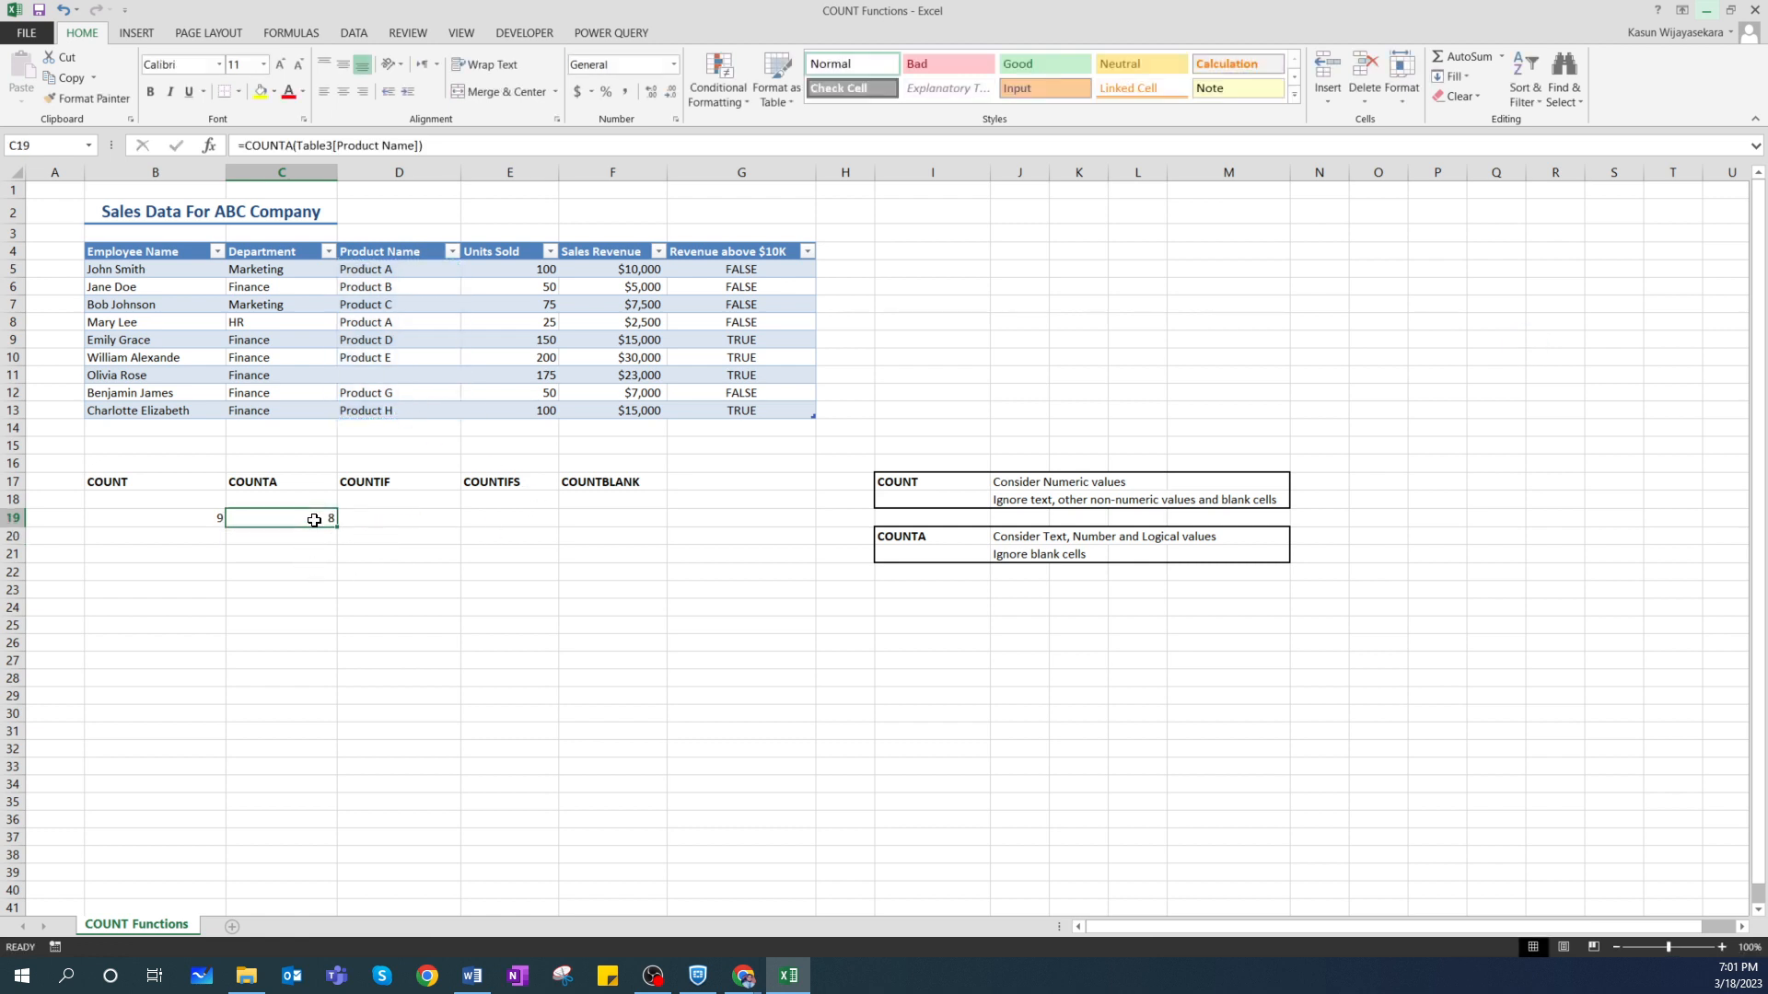
{"action": "left_click", "coordinate": [381, 378]}
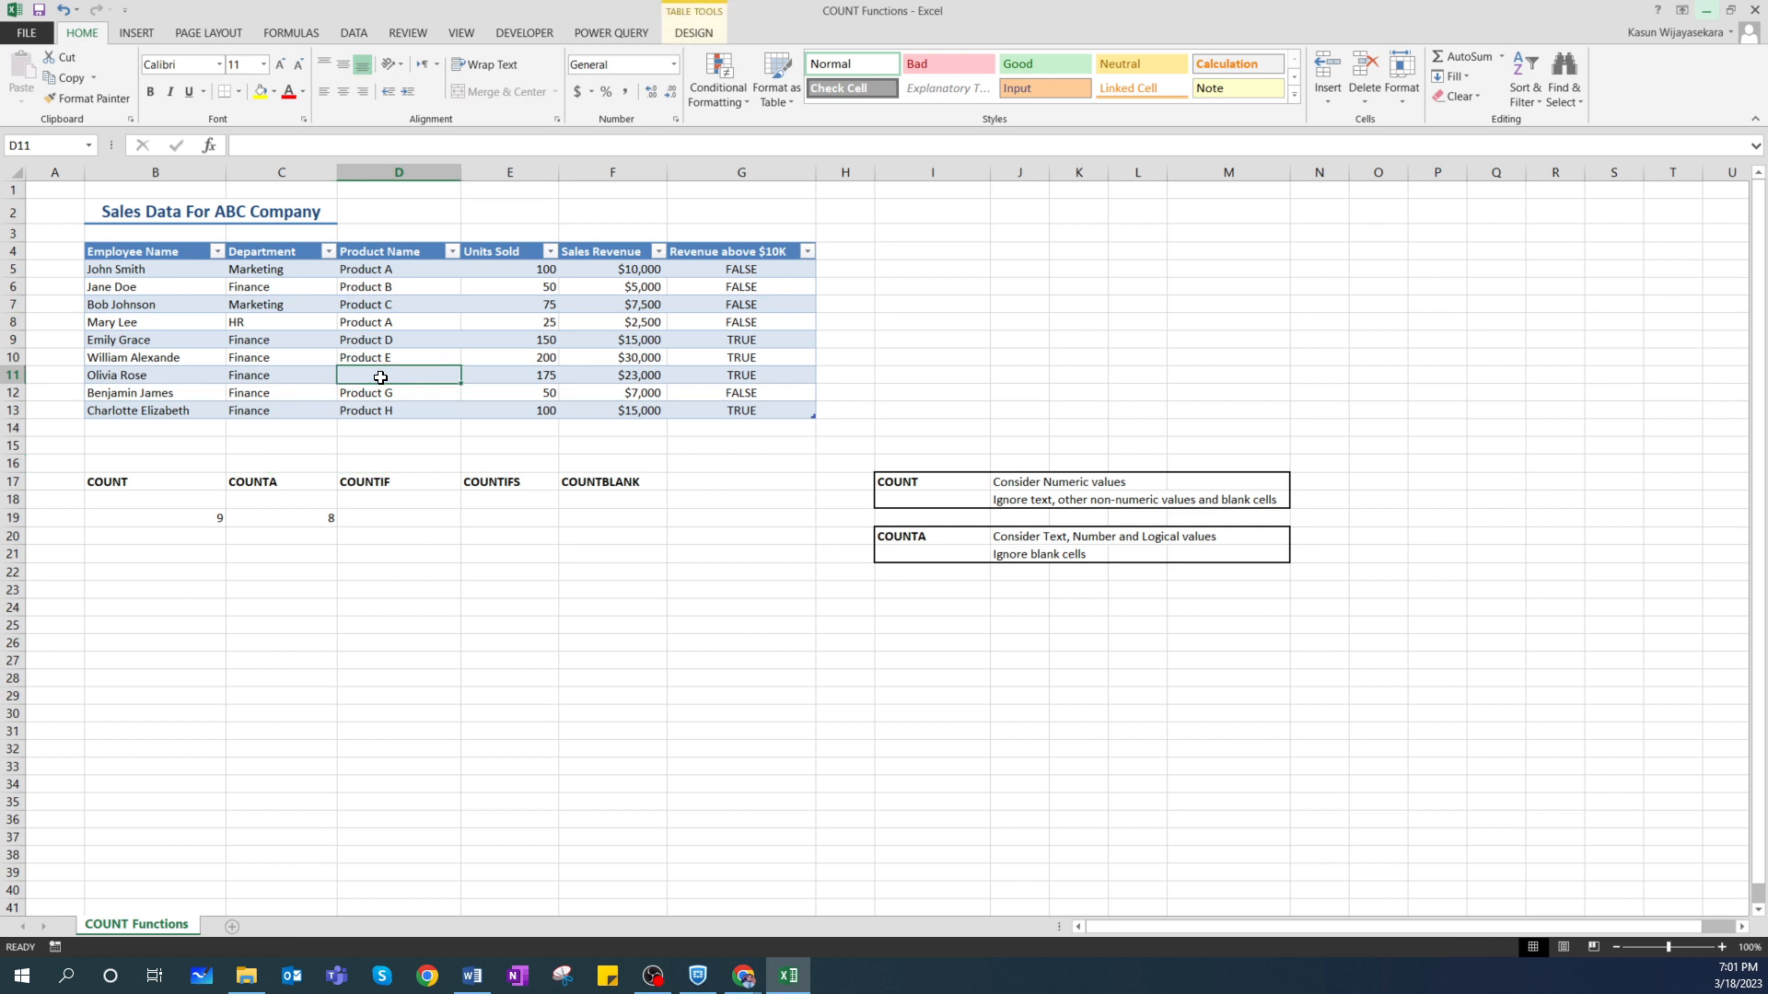
Enter a COUNTIF formula in D19 counting "Product A" in the Product Name column, and check it against the matching cells.
{"action": "left_click", "coordinate": [380, 518]}
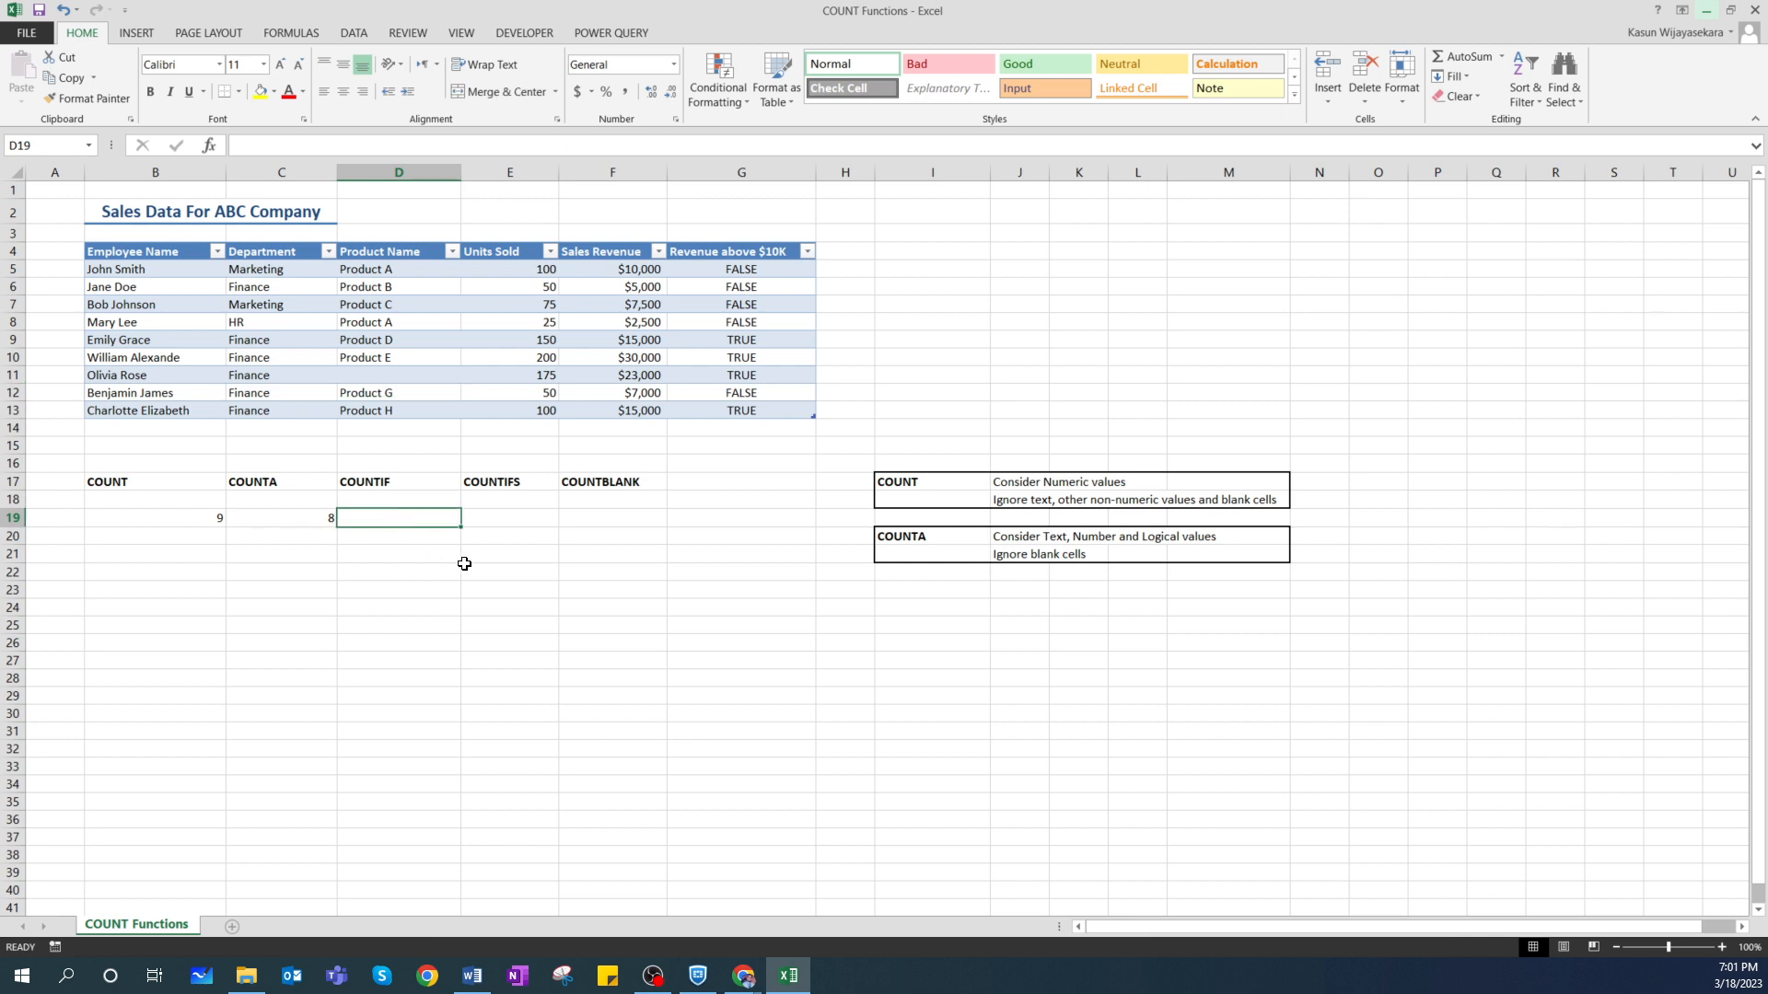
{"action": "type", "text": "=countif"}
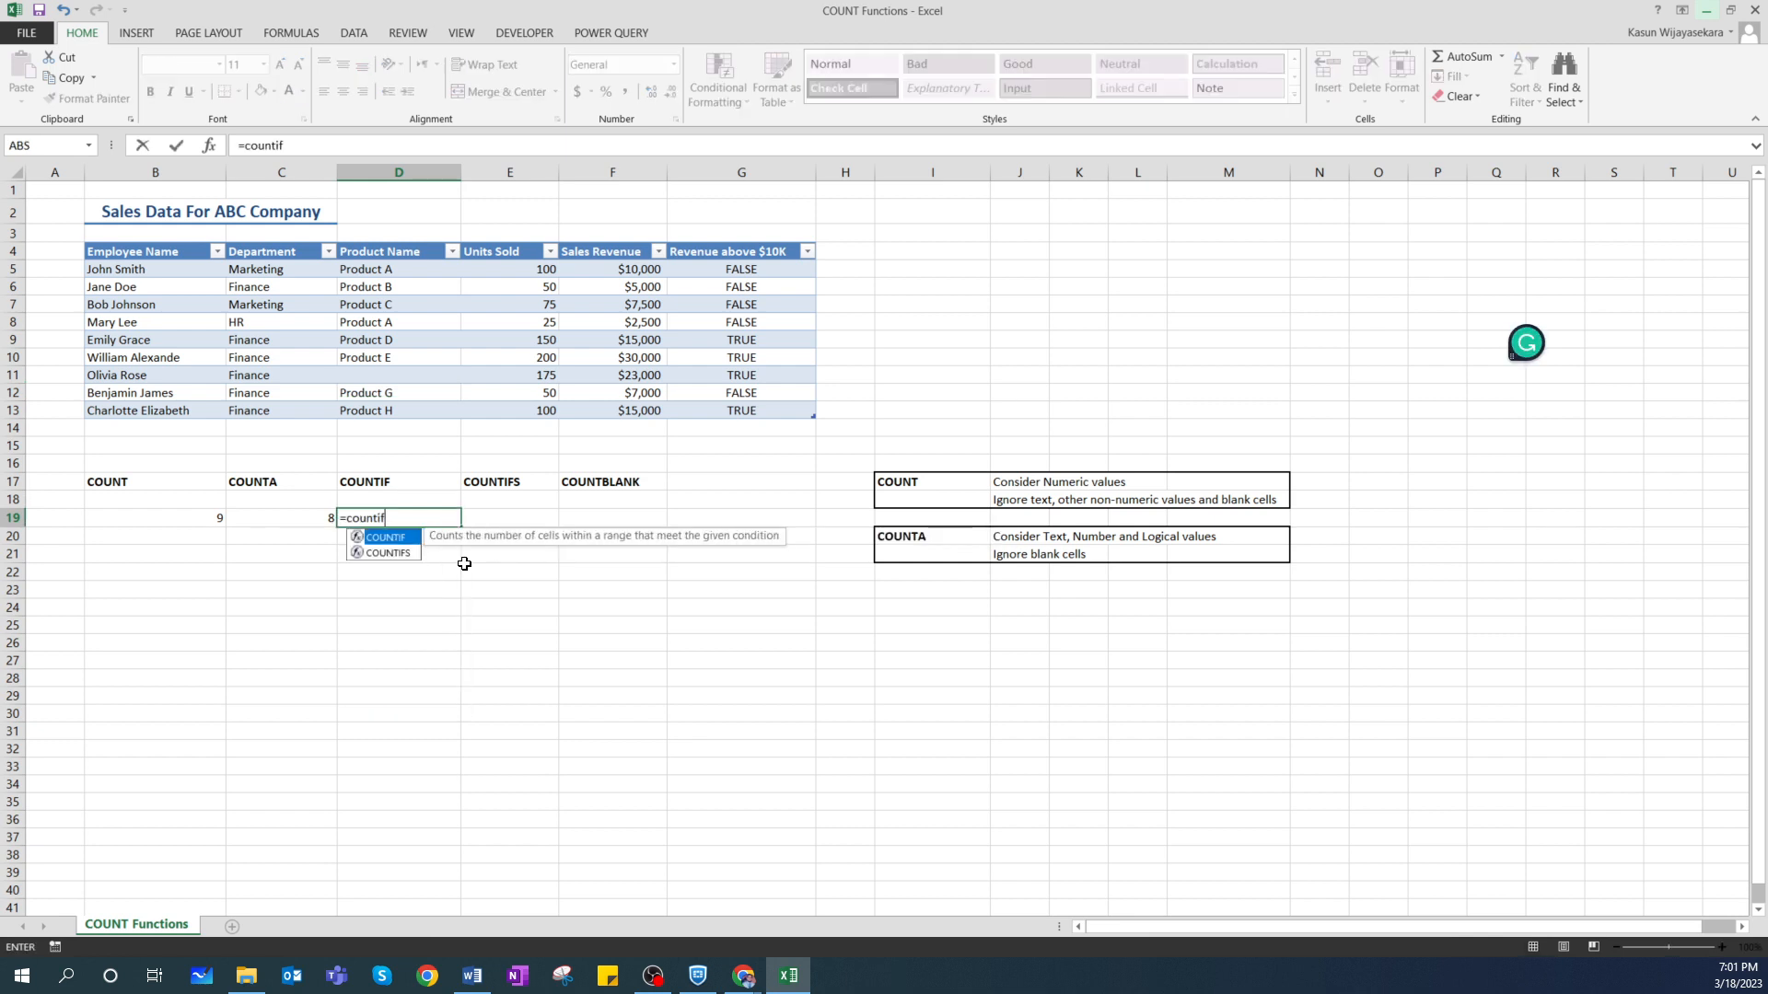
{"action": "key", "text": "Tab"}
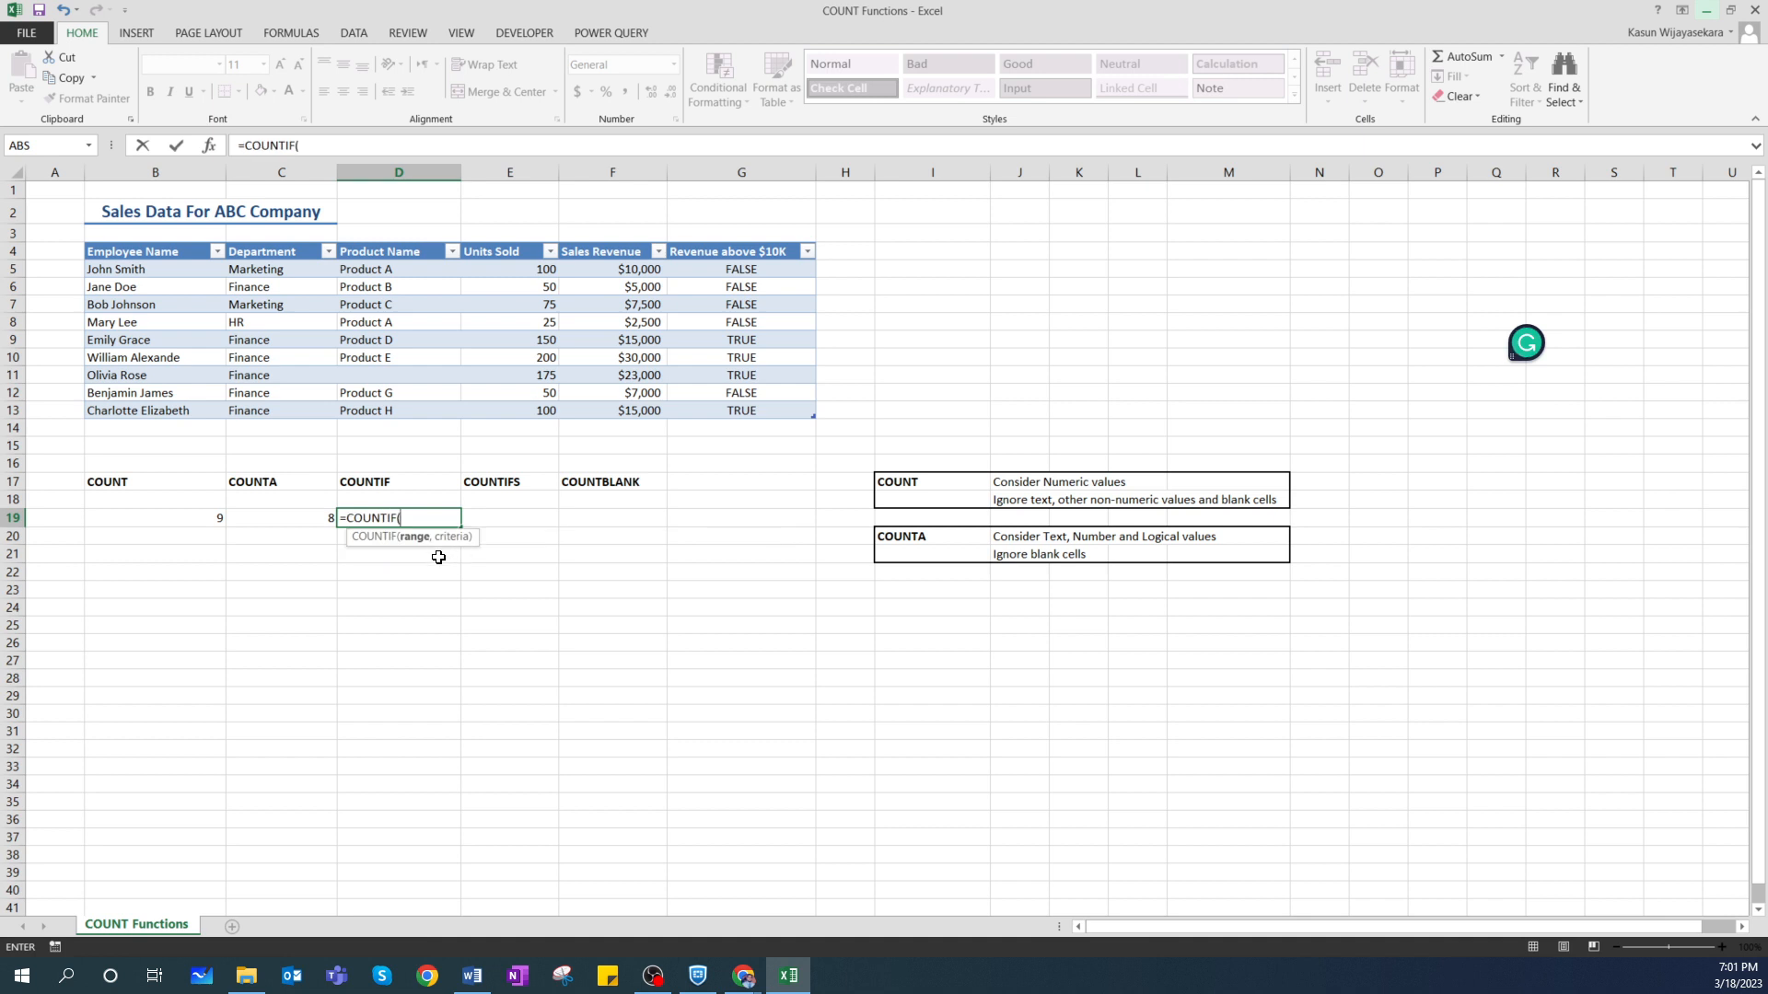
{"action": "left_click_drag", "start_coordinate": [377, 268], "coordinate": [398, 409]}
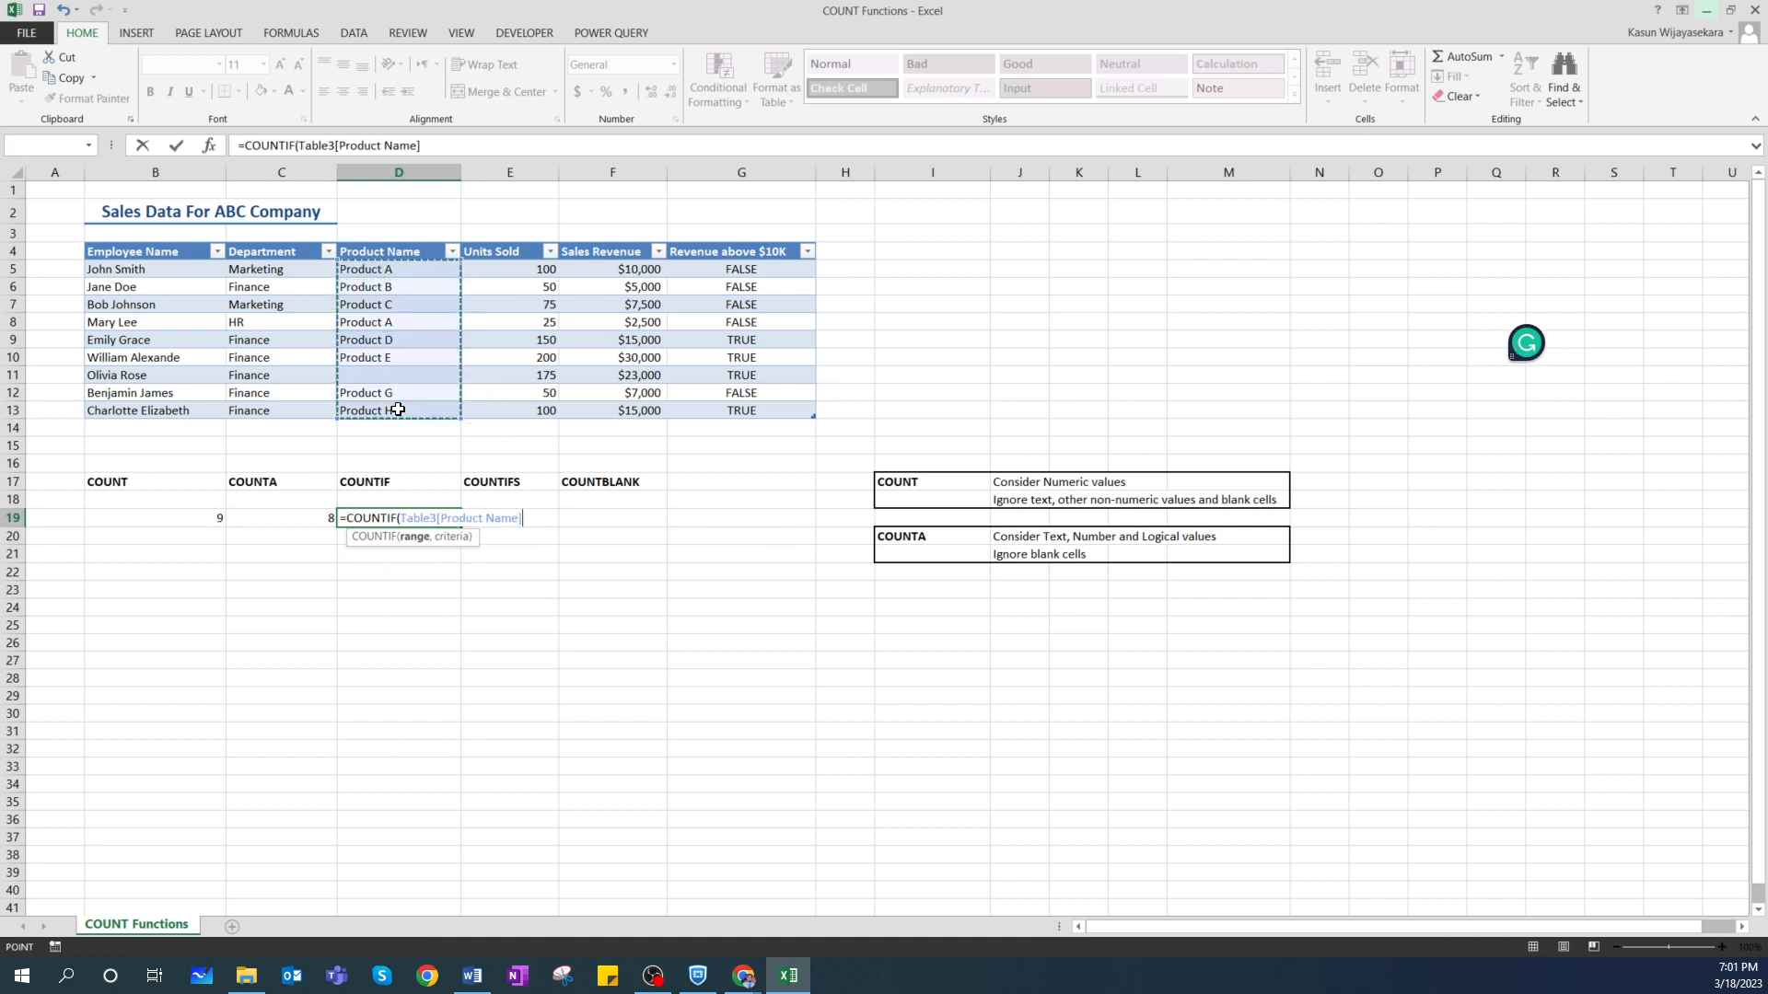
{"action": "type", "text": ","}
{"action": "type", "text": "\"Prod"}
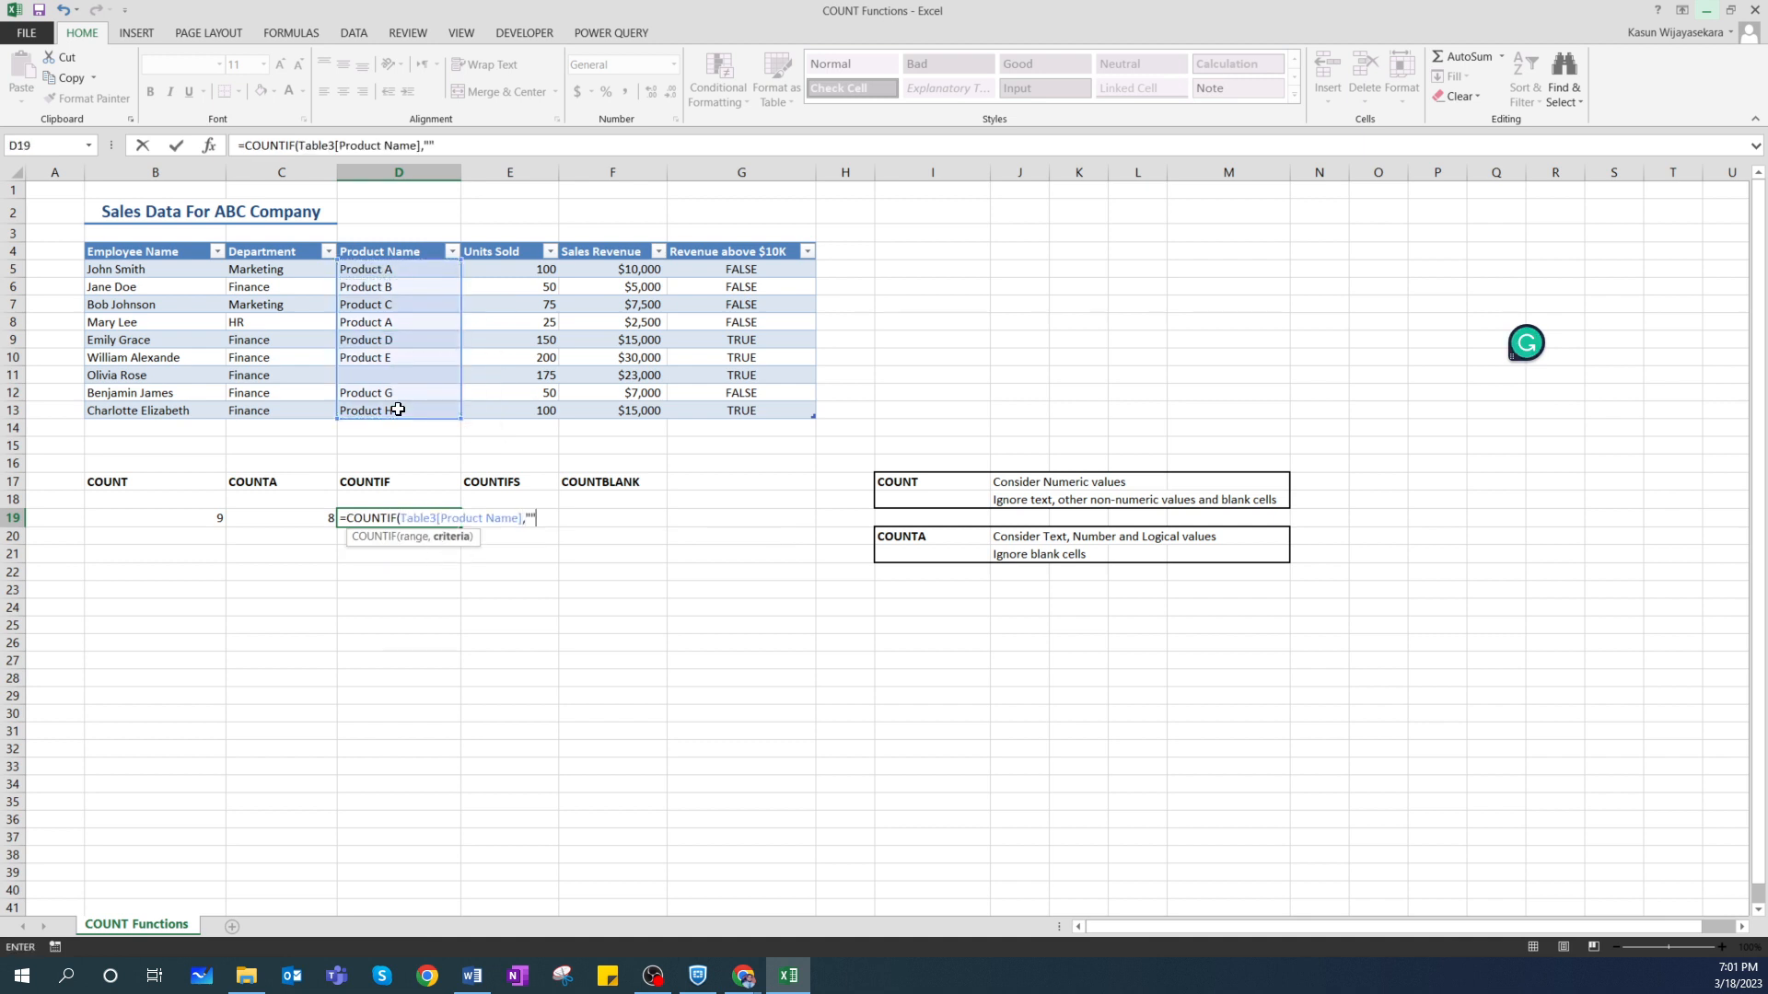
{"action": "type", "text": "uct A\")"}
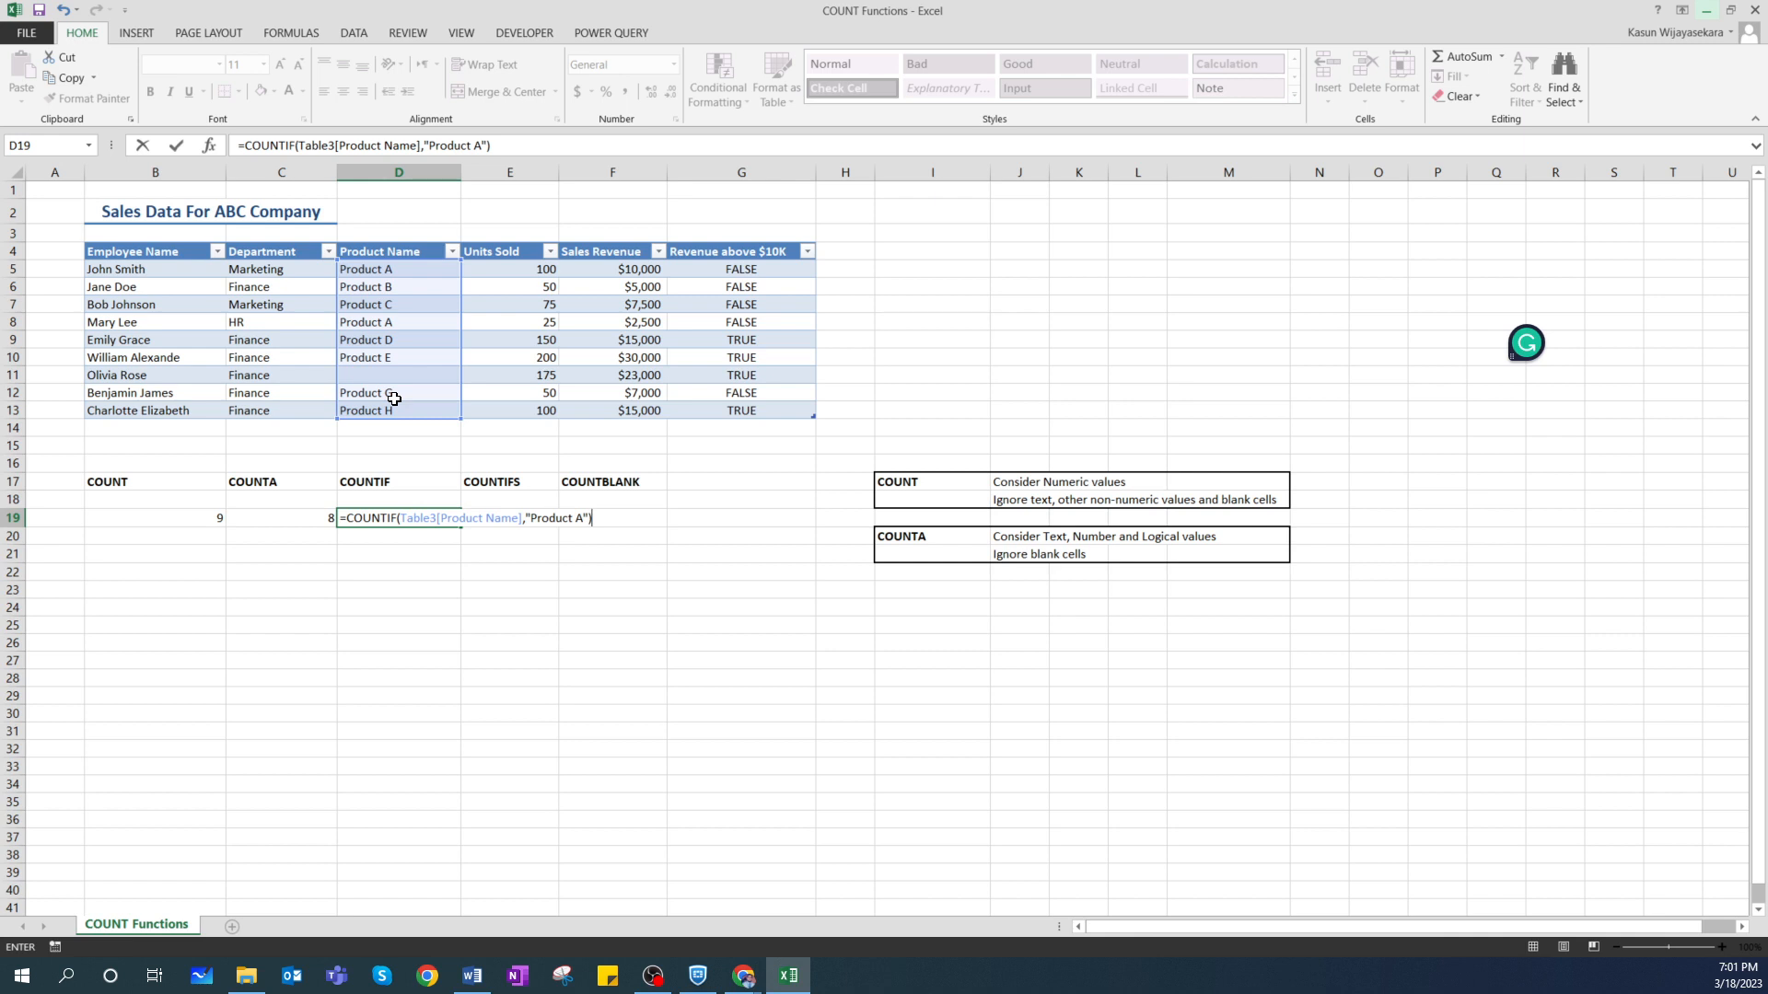
{"action": "key", "text": "Return"}
{"action": "left_click", "coordinate": [436, 523]}
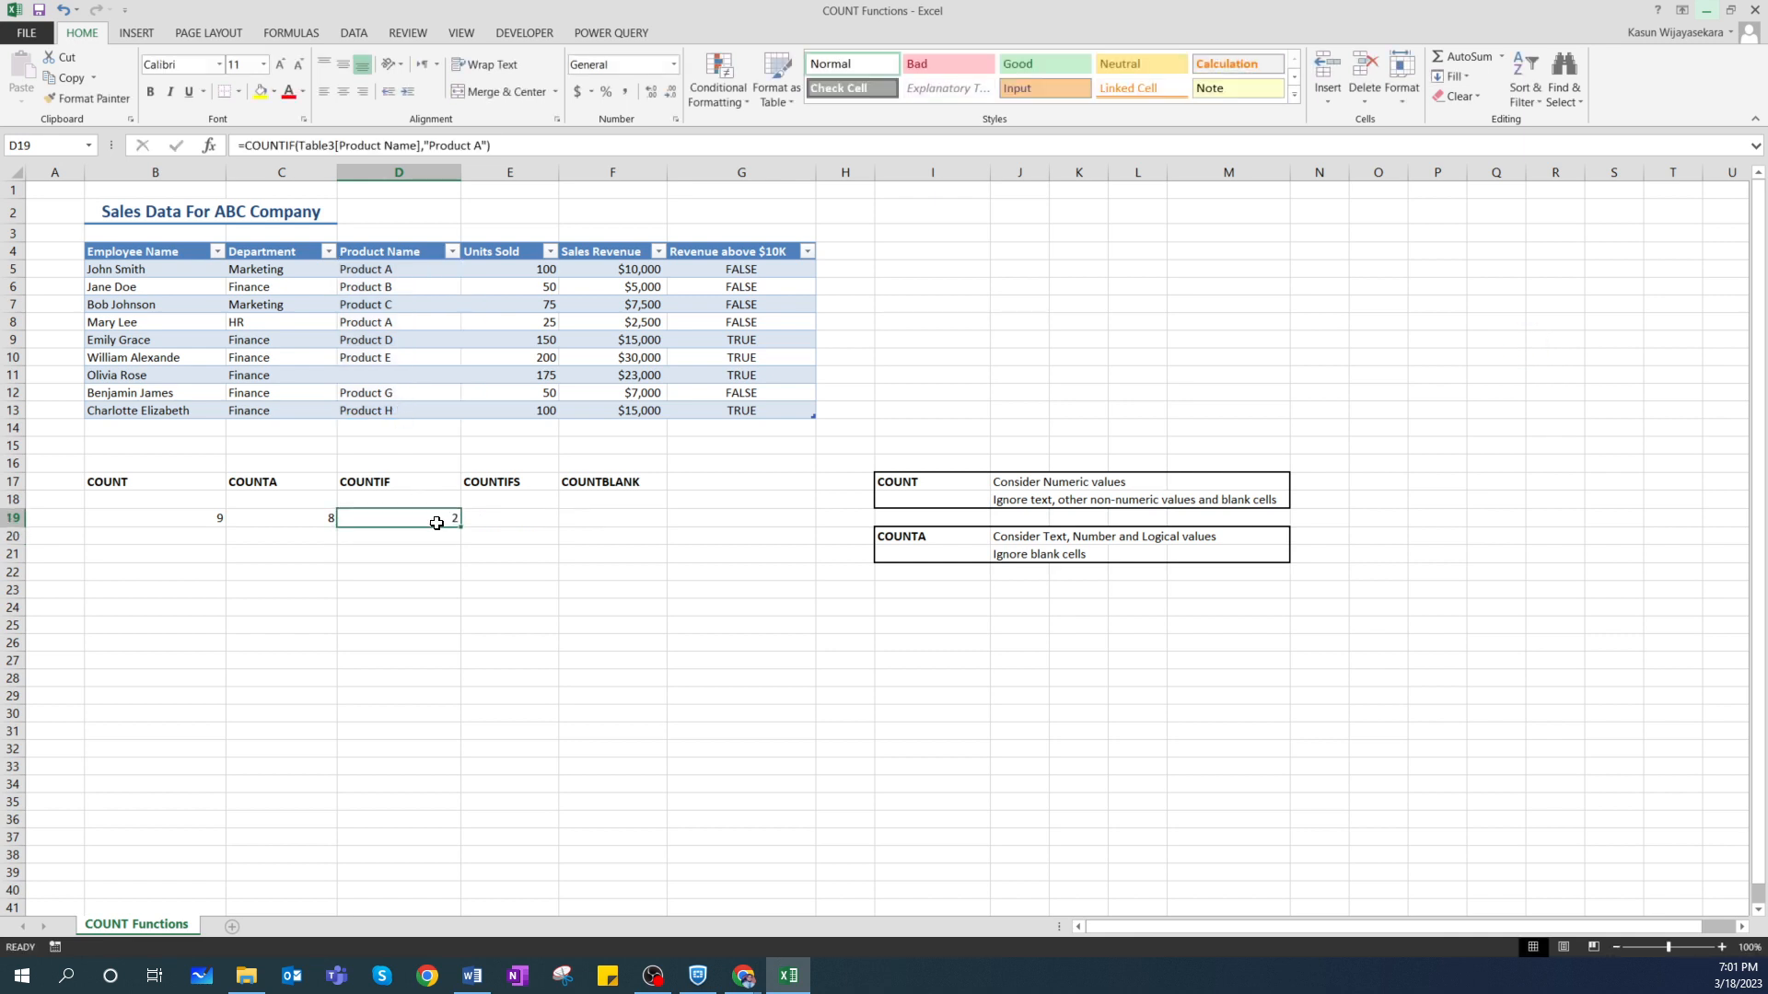
{"action": "left_click", "coordinate": [361, 269]}
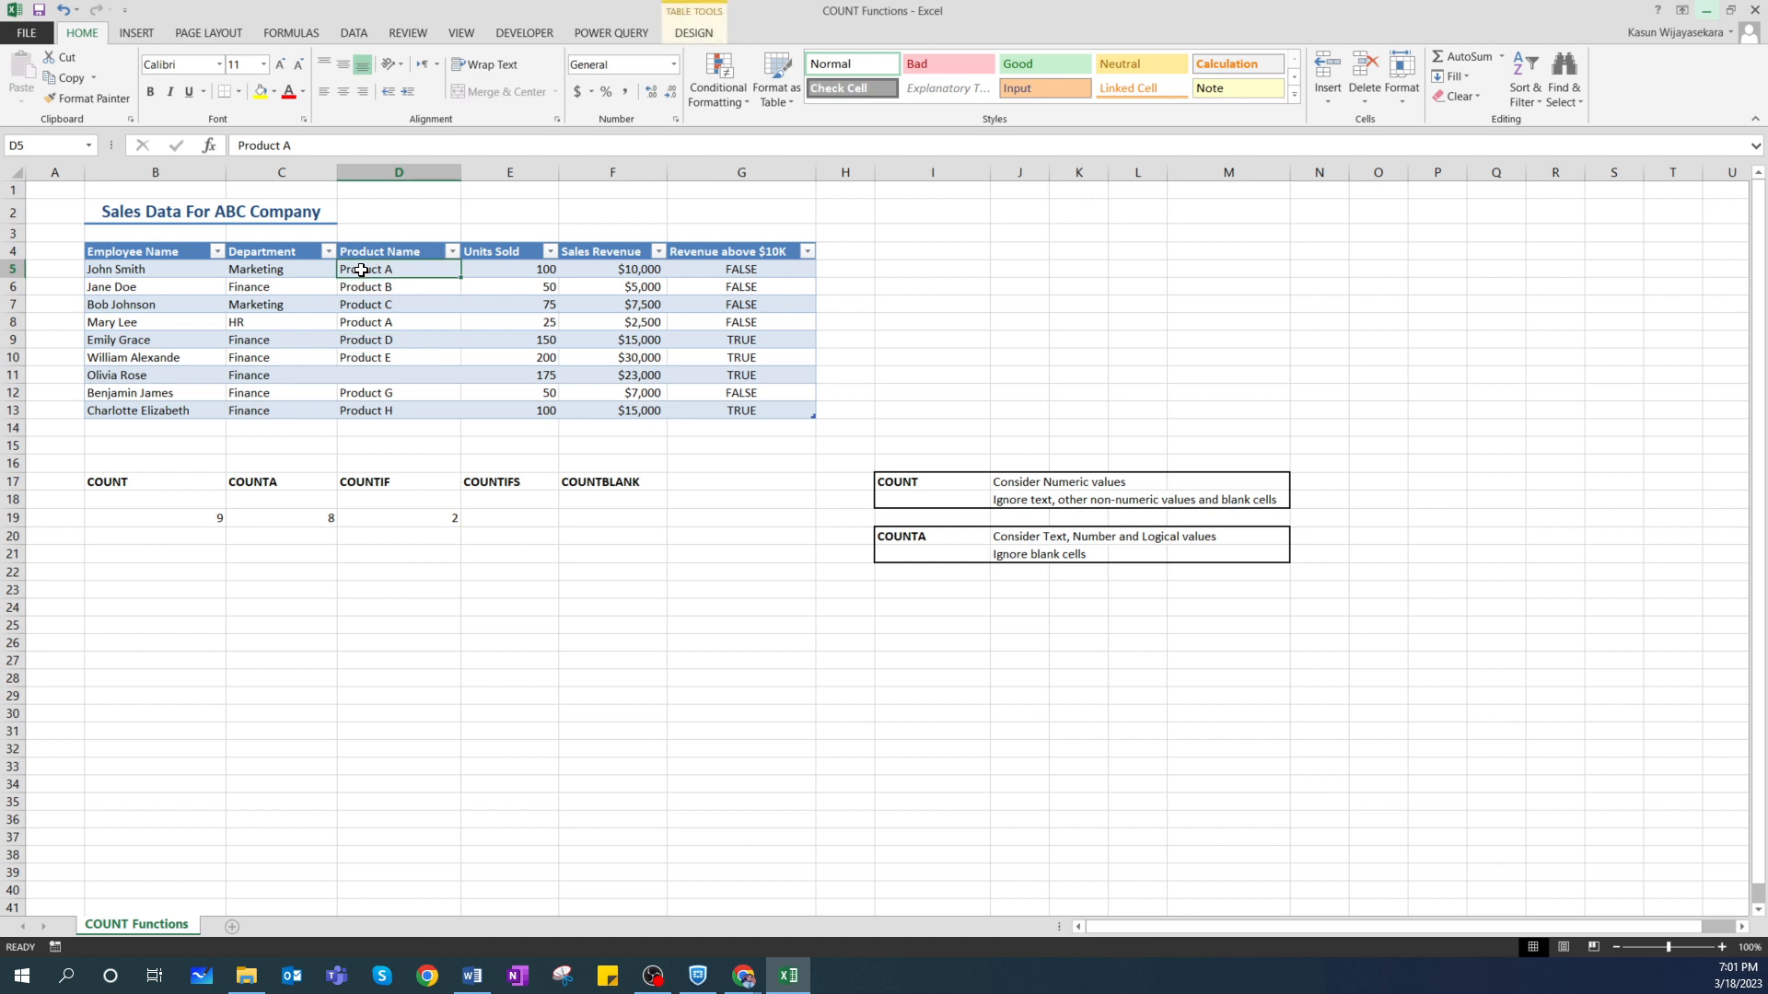
{"action": "left_click", "coordinate": [369, 321]}
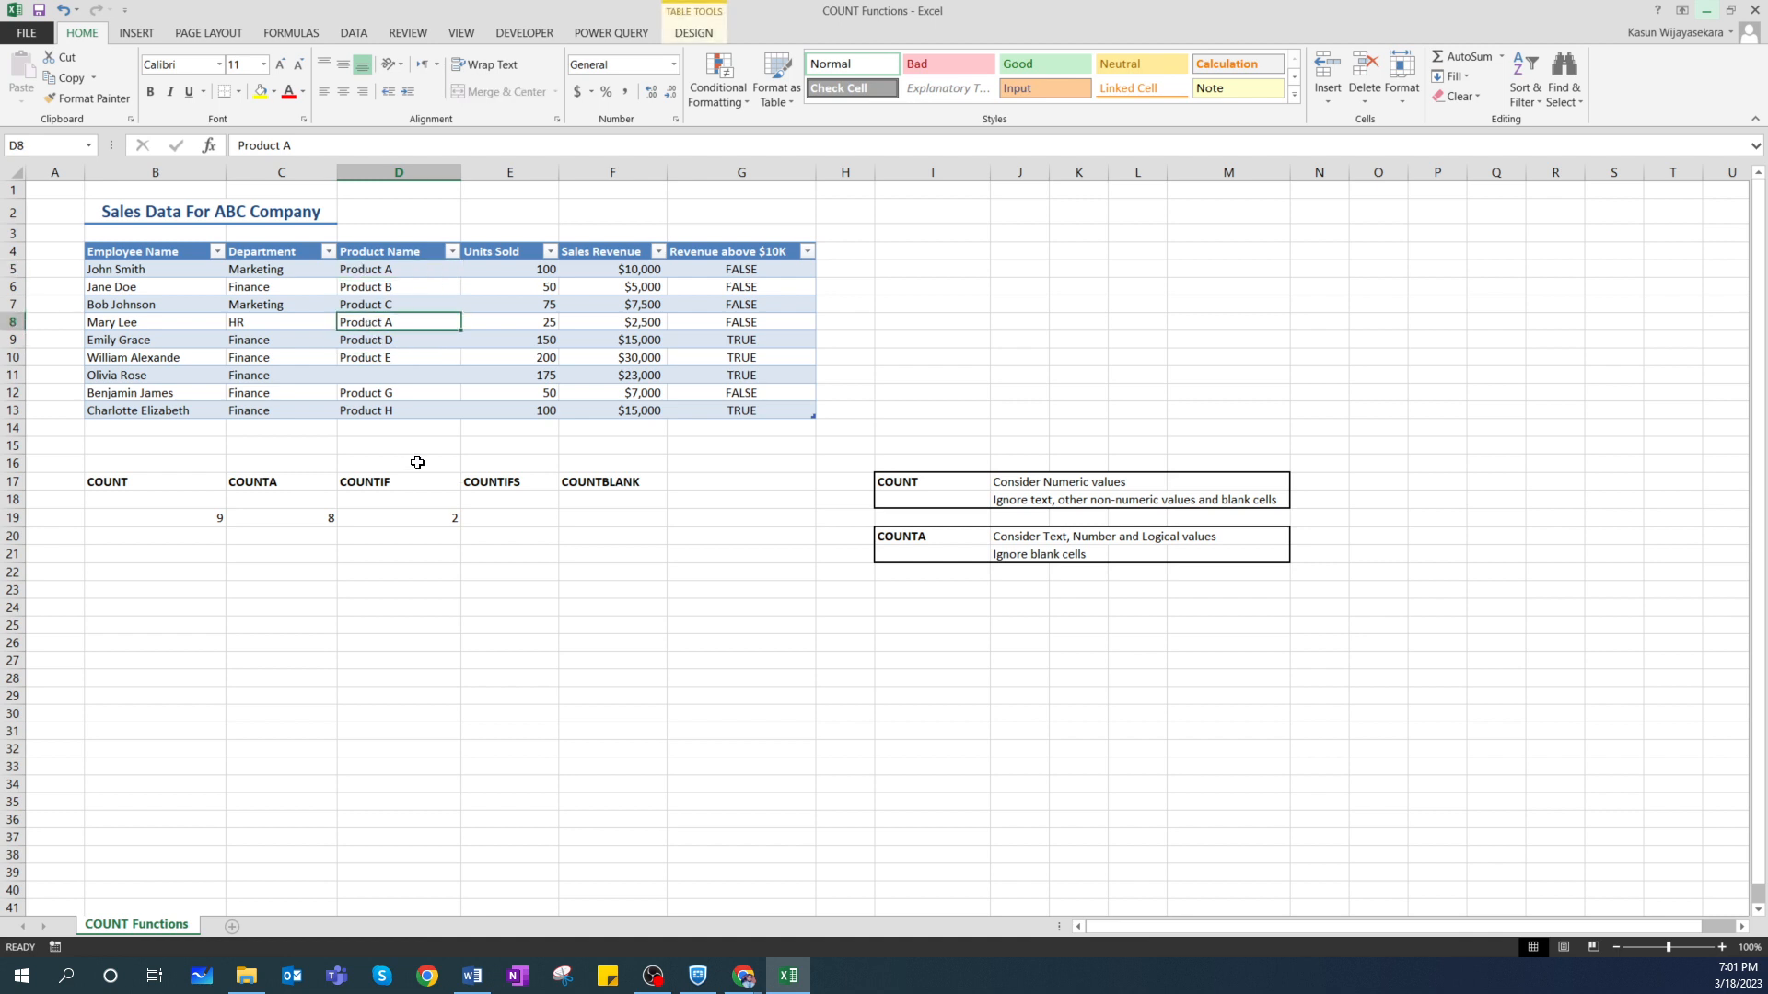
Start a COUNTIFS formula in E19 with the table's Product Name column as first criteria range and "Product A" as its criterion.
{"action": "left_click", "coordinate": [505, 515]}
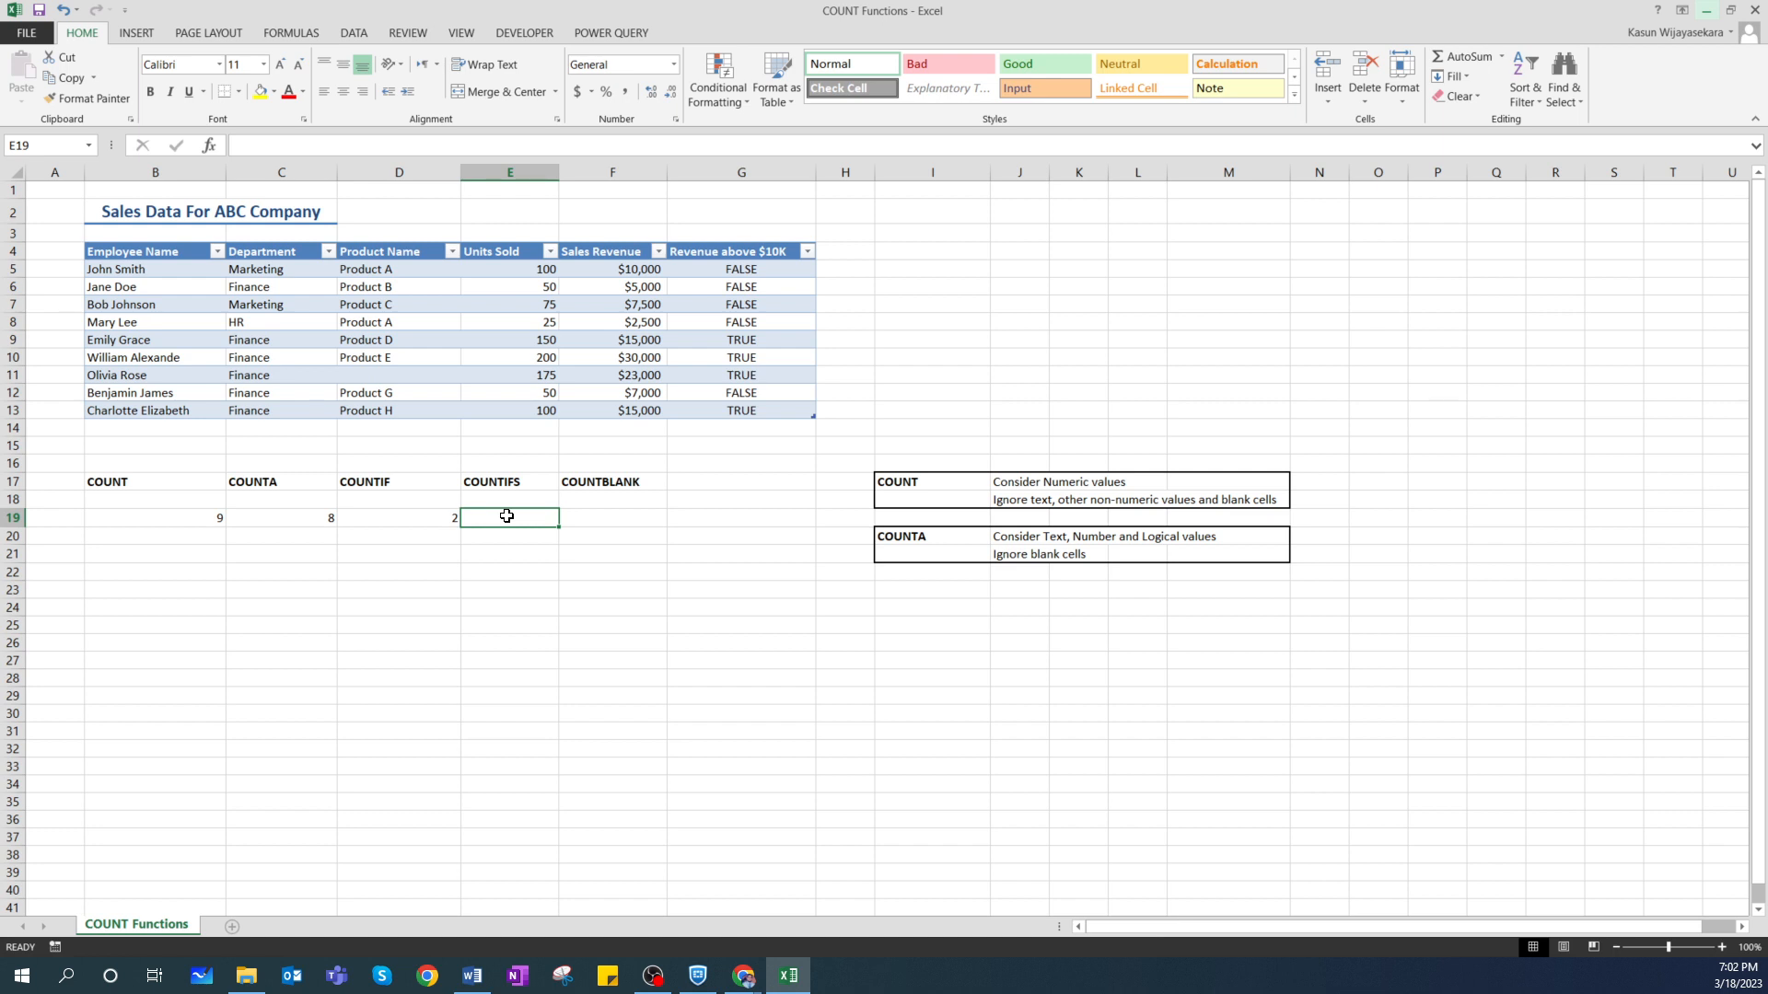
{"action": "type", "text": "=cout"}
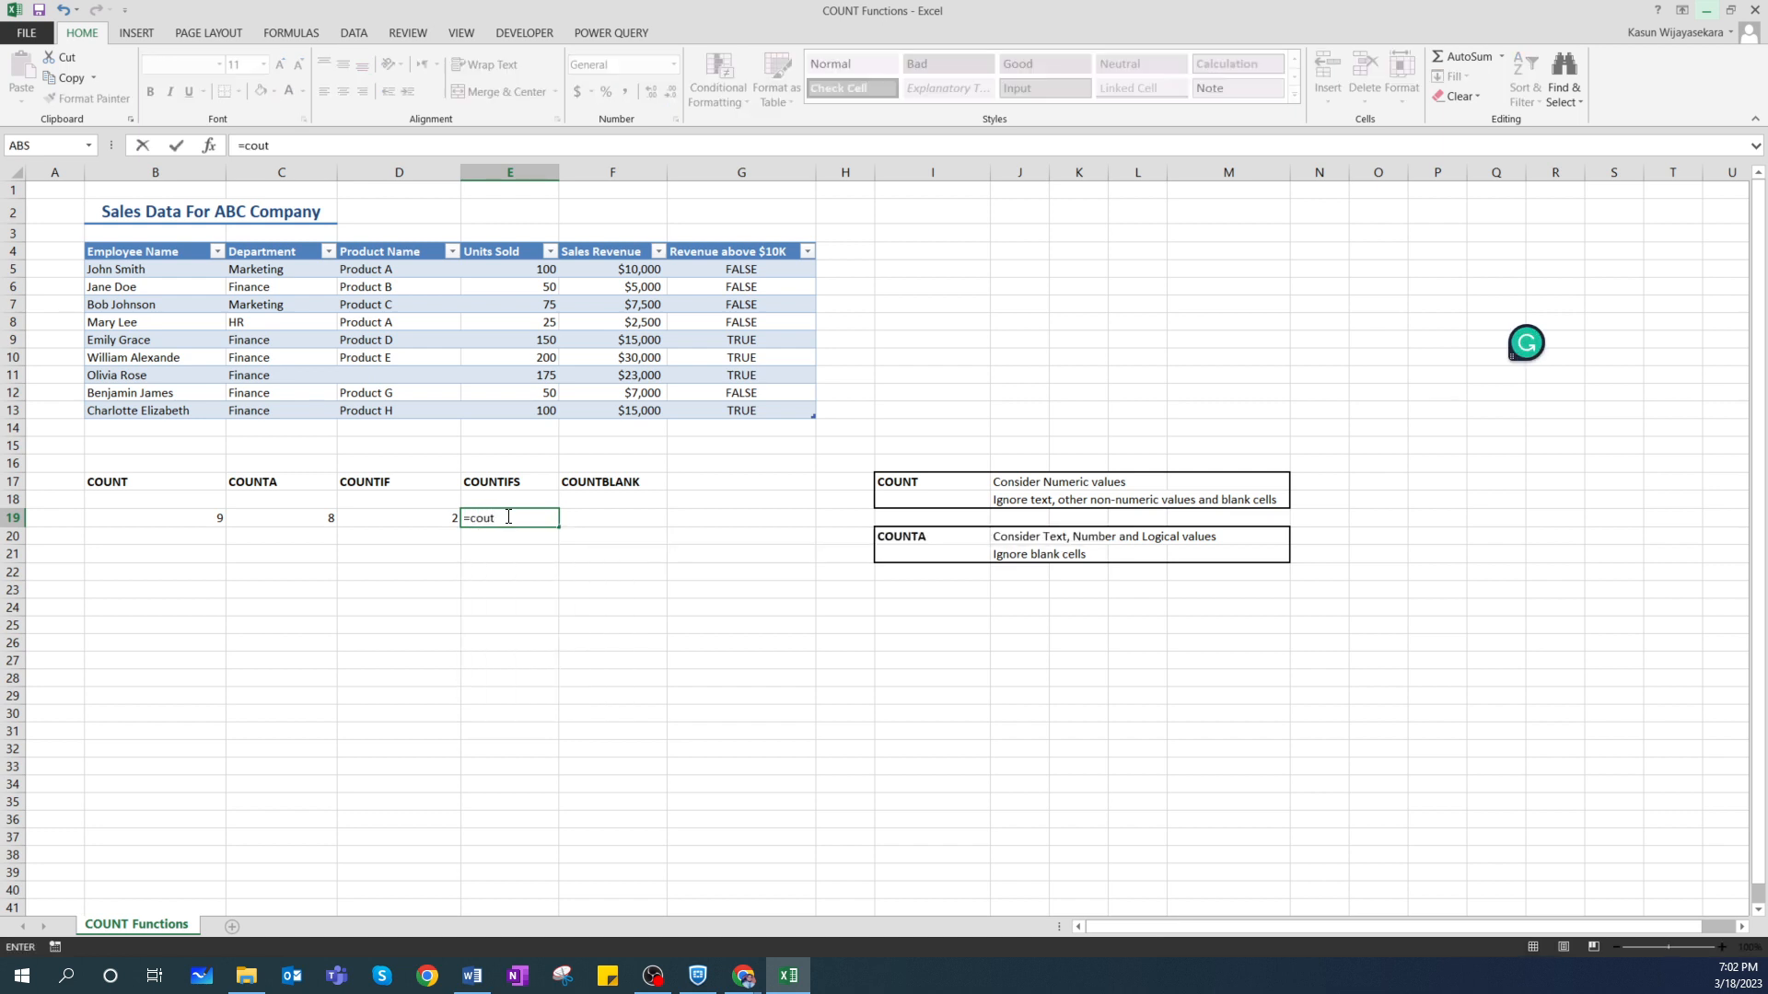
{"action": "key", "text": "BackSpace"}
{"action": "key", "text": "Down"}
{"action": "key", "text": "Down"}
{"action": "key", "text": "Down"}
{"action": "key", "text": "Down"}
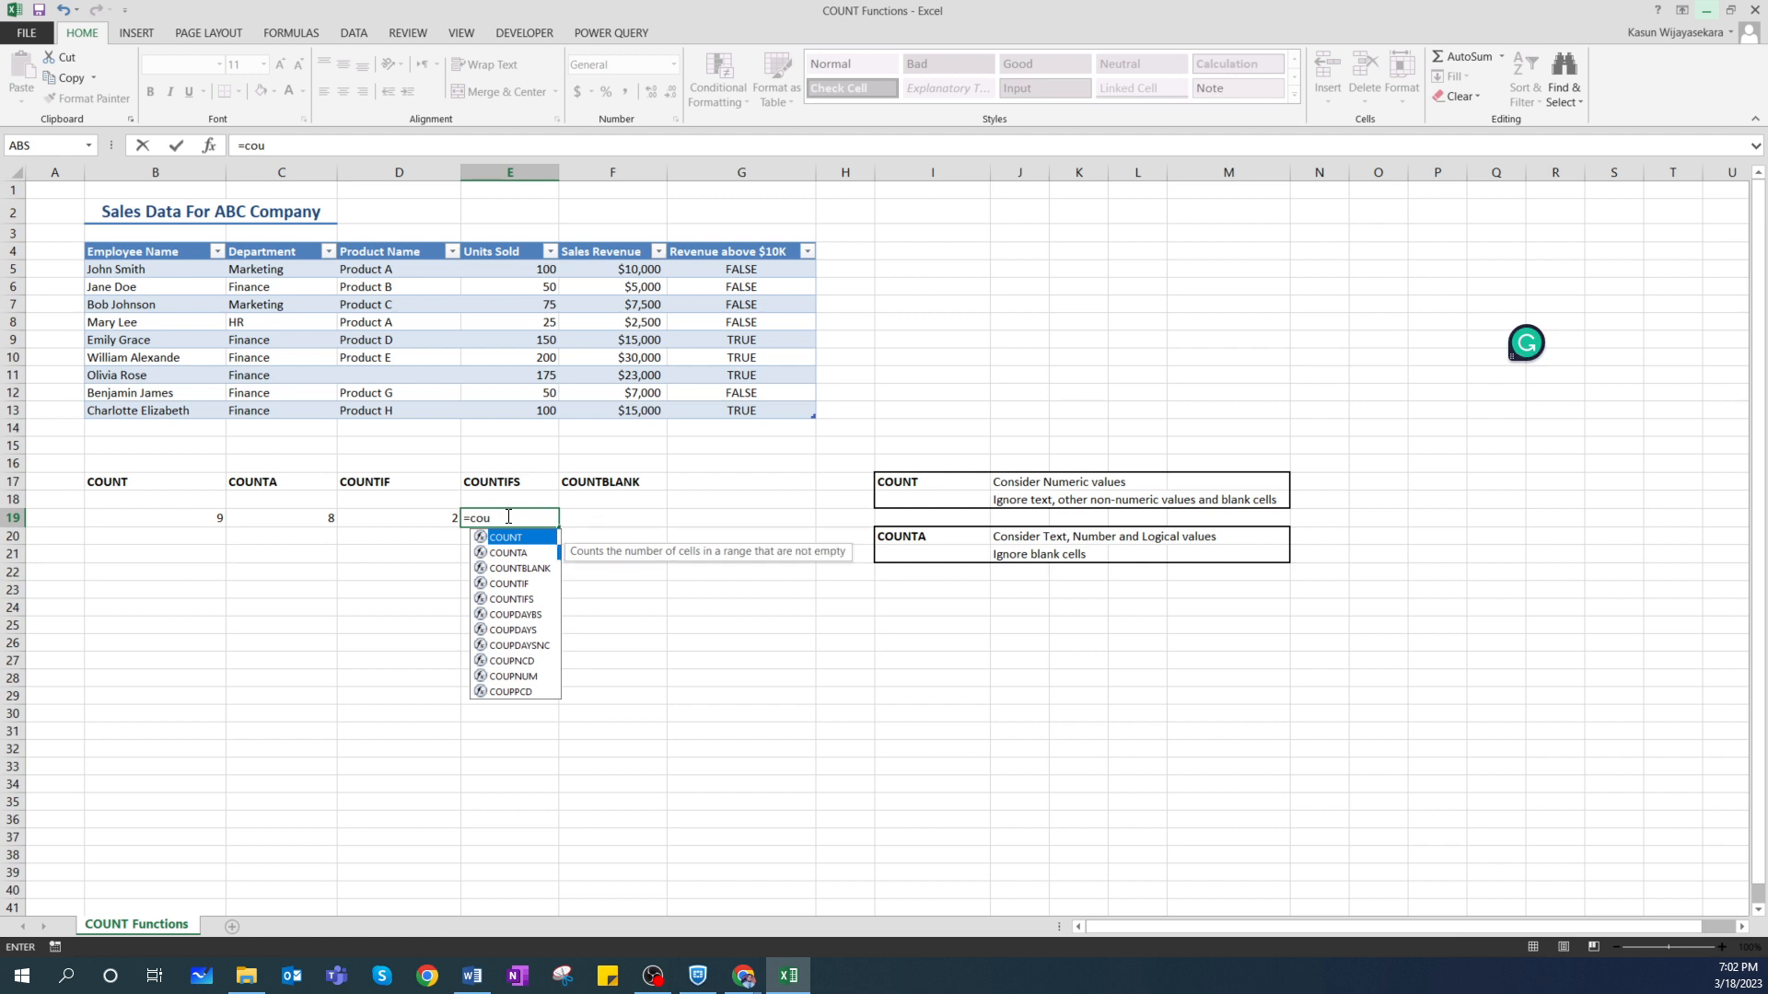
{"action": "key", "text": "Tab"}
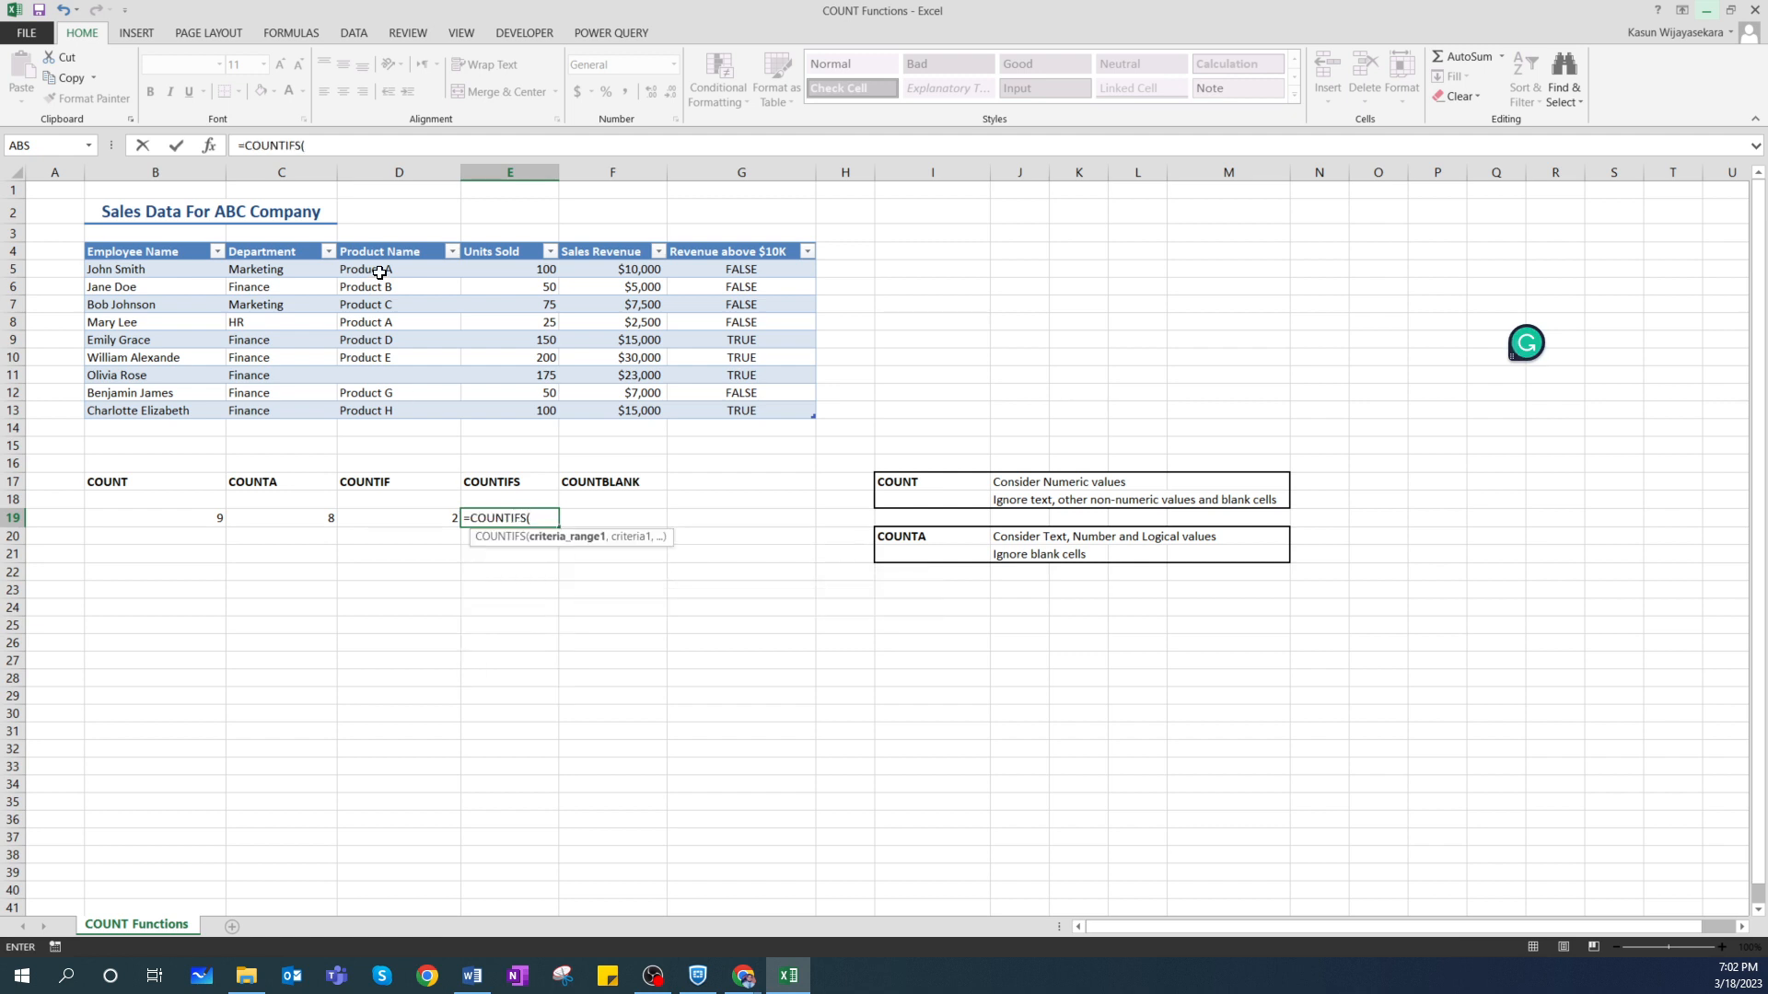
{"action": "left_click_drag", "start_coordinate": [379, 270], "coordinate": [389, 406]}
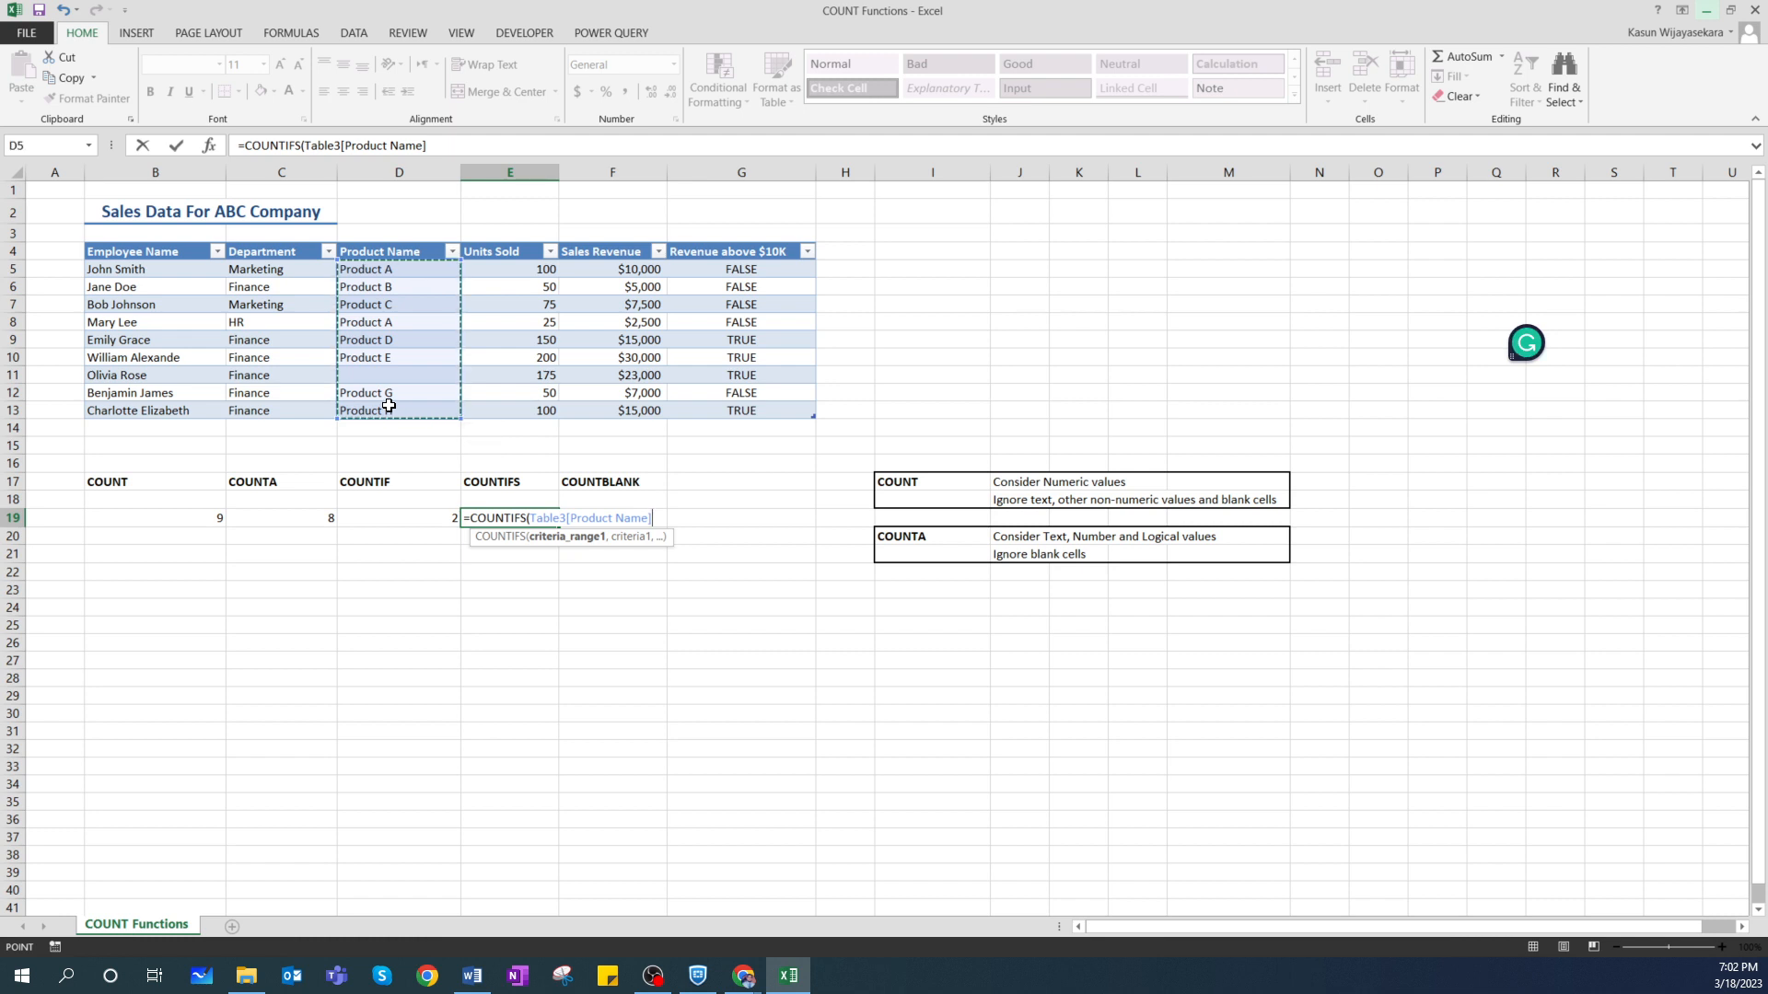
{"action": "type", "text": ",\""}
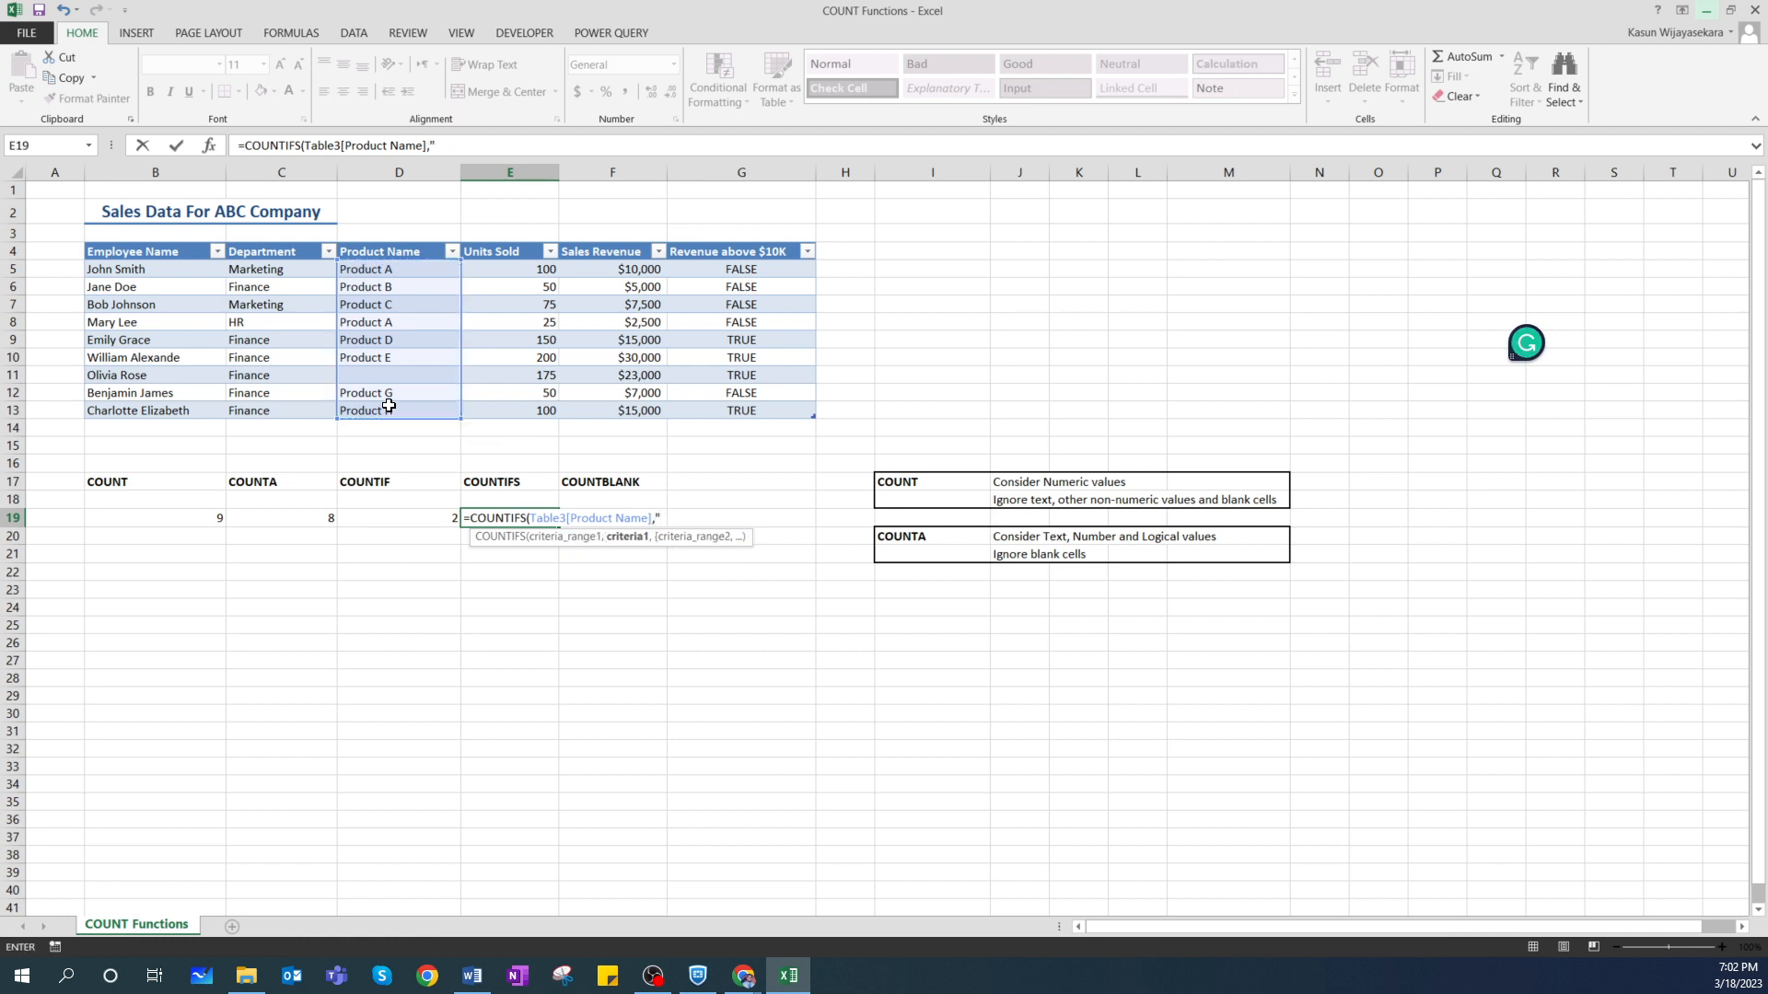
{"action": "type", "text": "Product A\","}
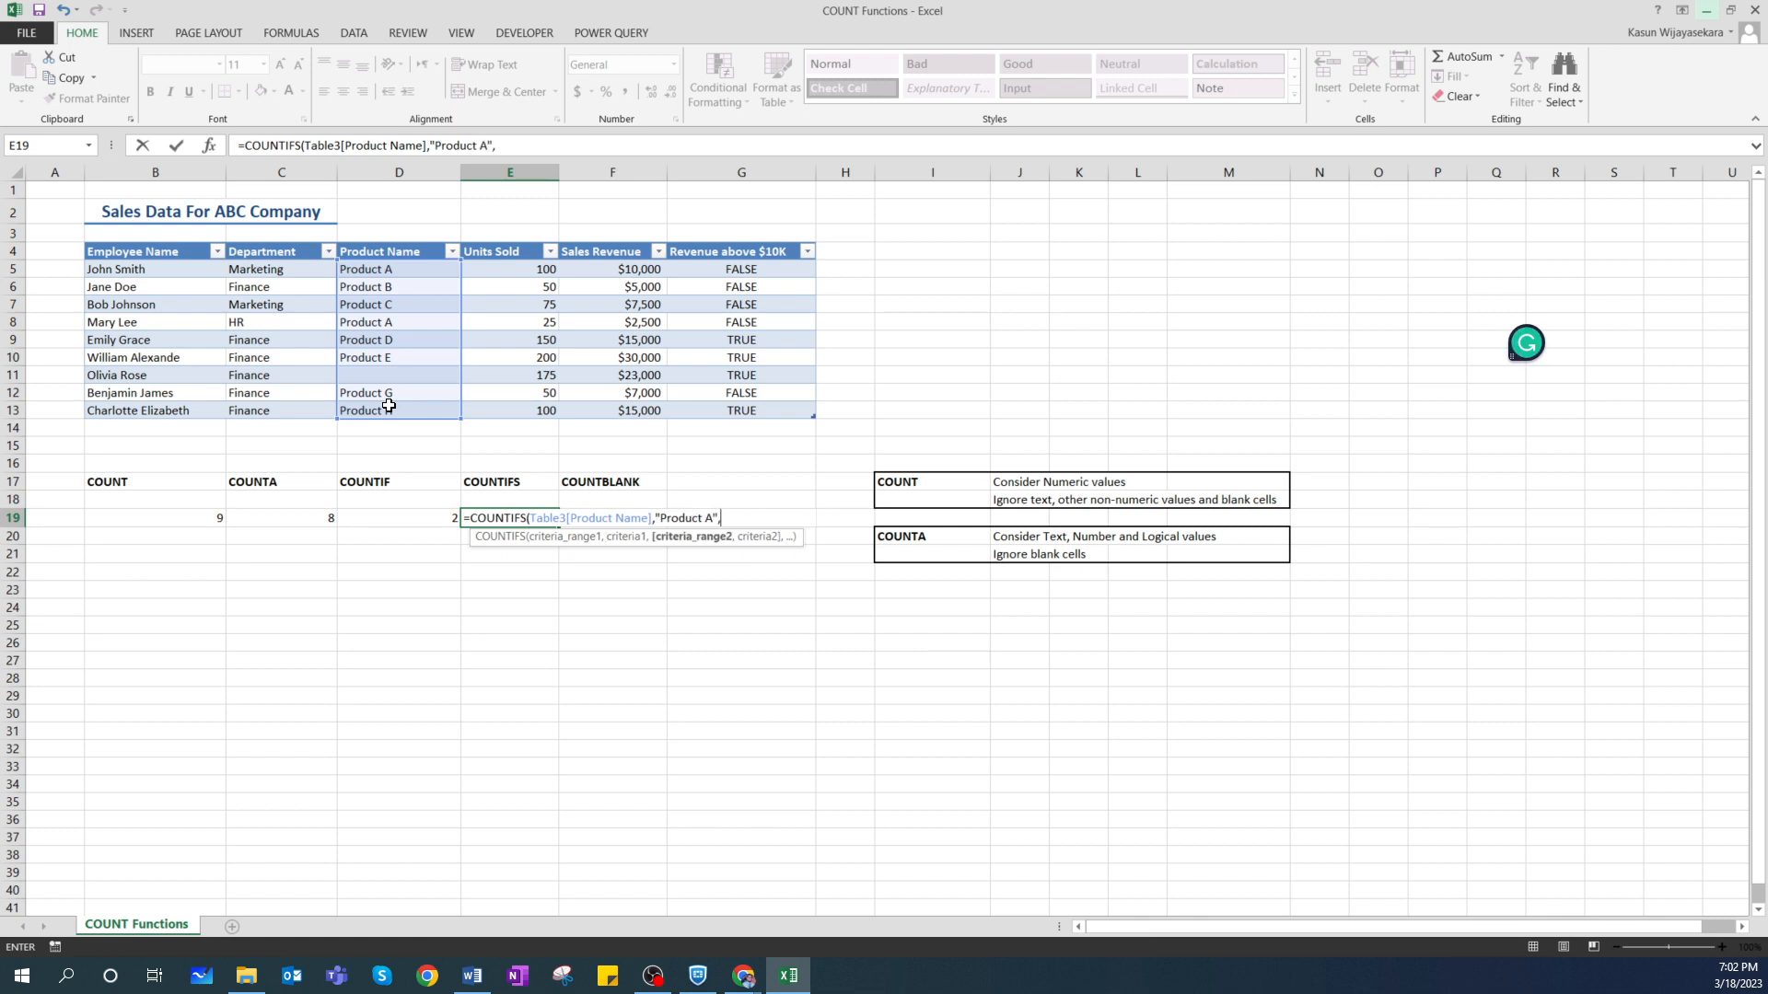
Add the Units Sold column as second criteria range with the criterion ">50" and complete the COUNTIFS formula.
{"action": "left_click_drag", "start_coordinate": [539, 265], "coordinate": [540, 406]}
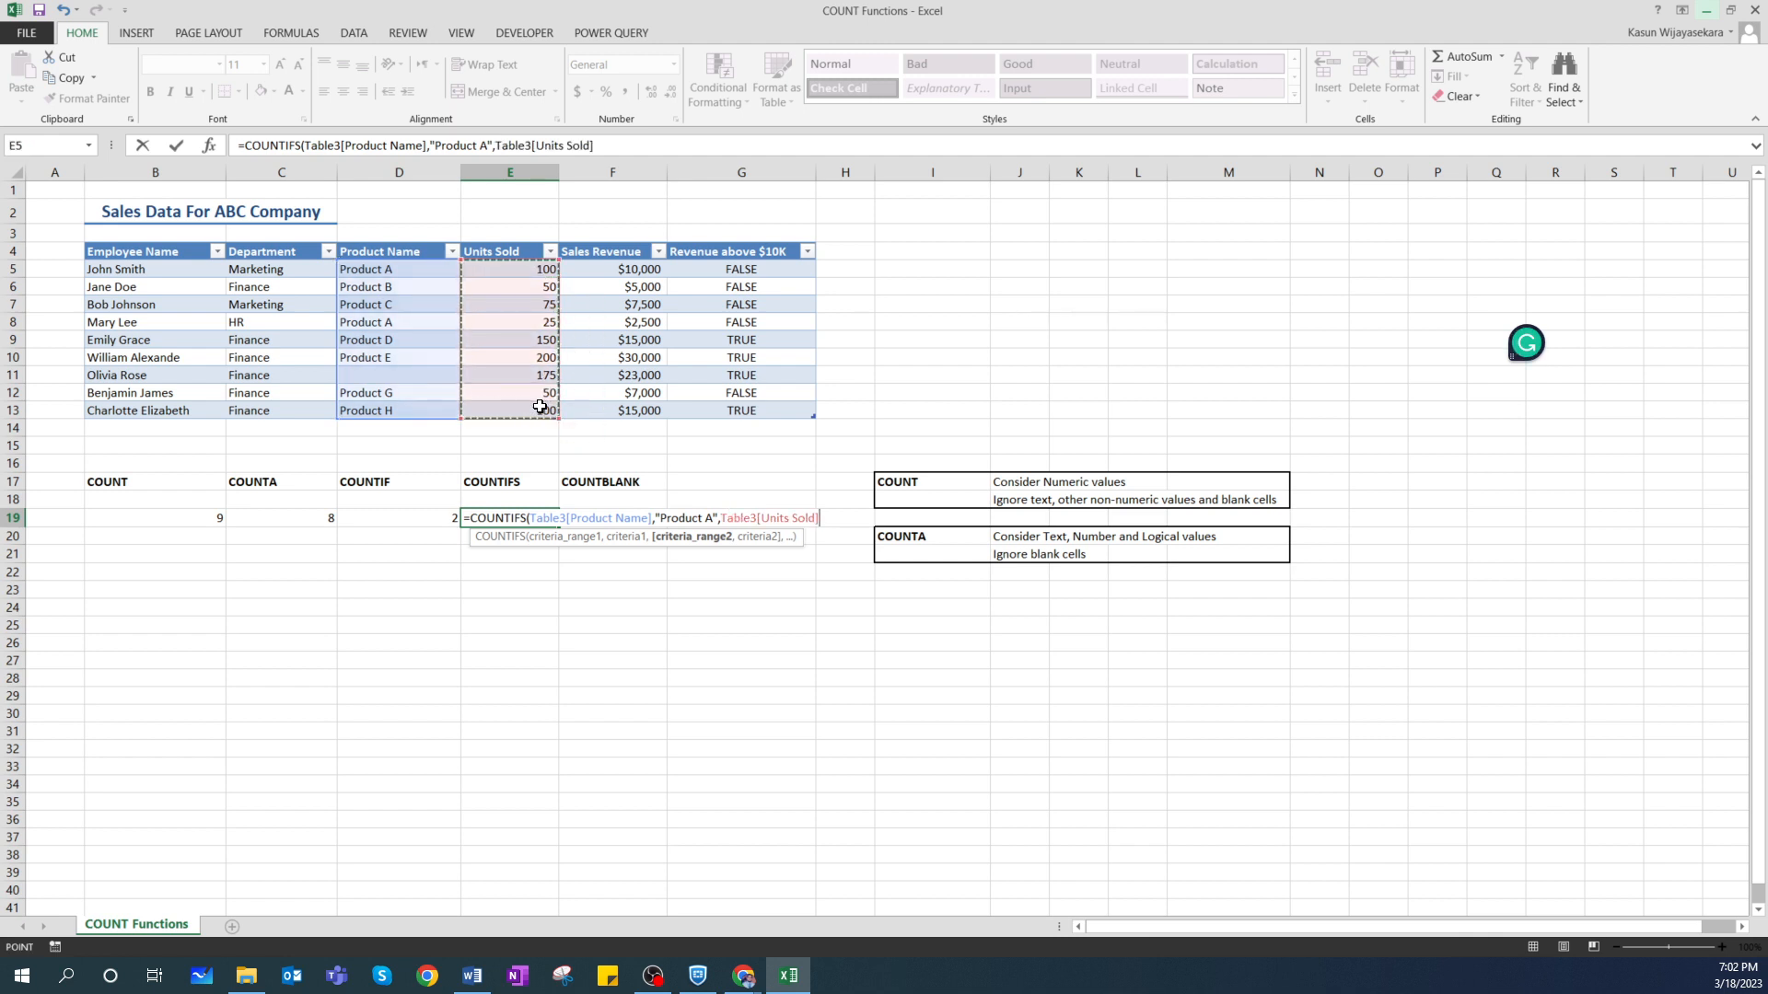
{"action": "type", "text": ","}
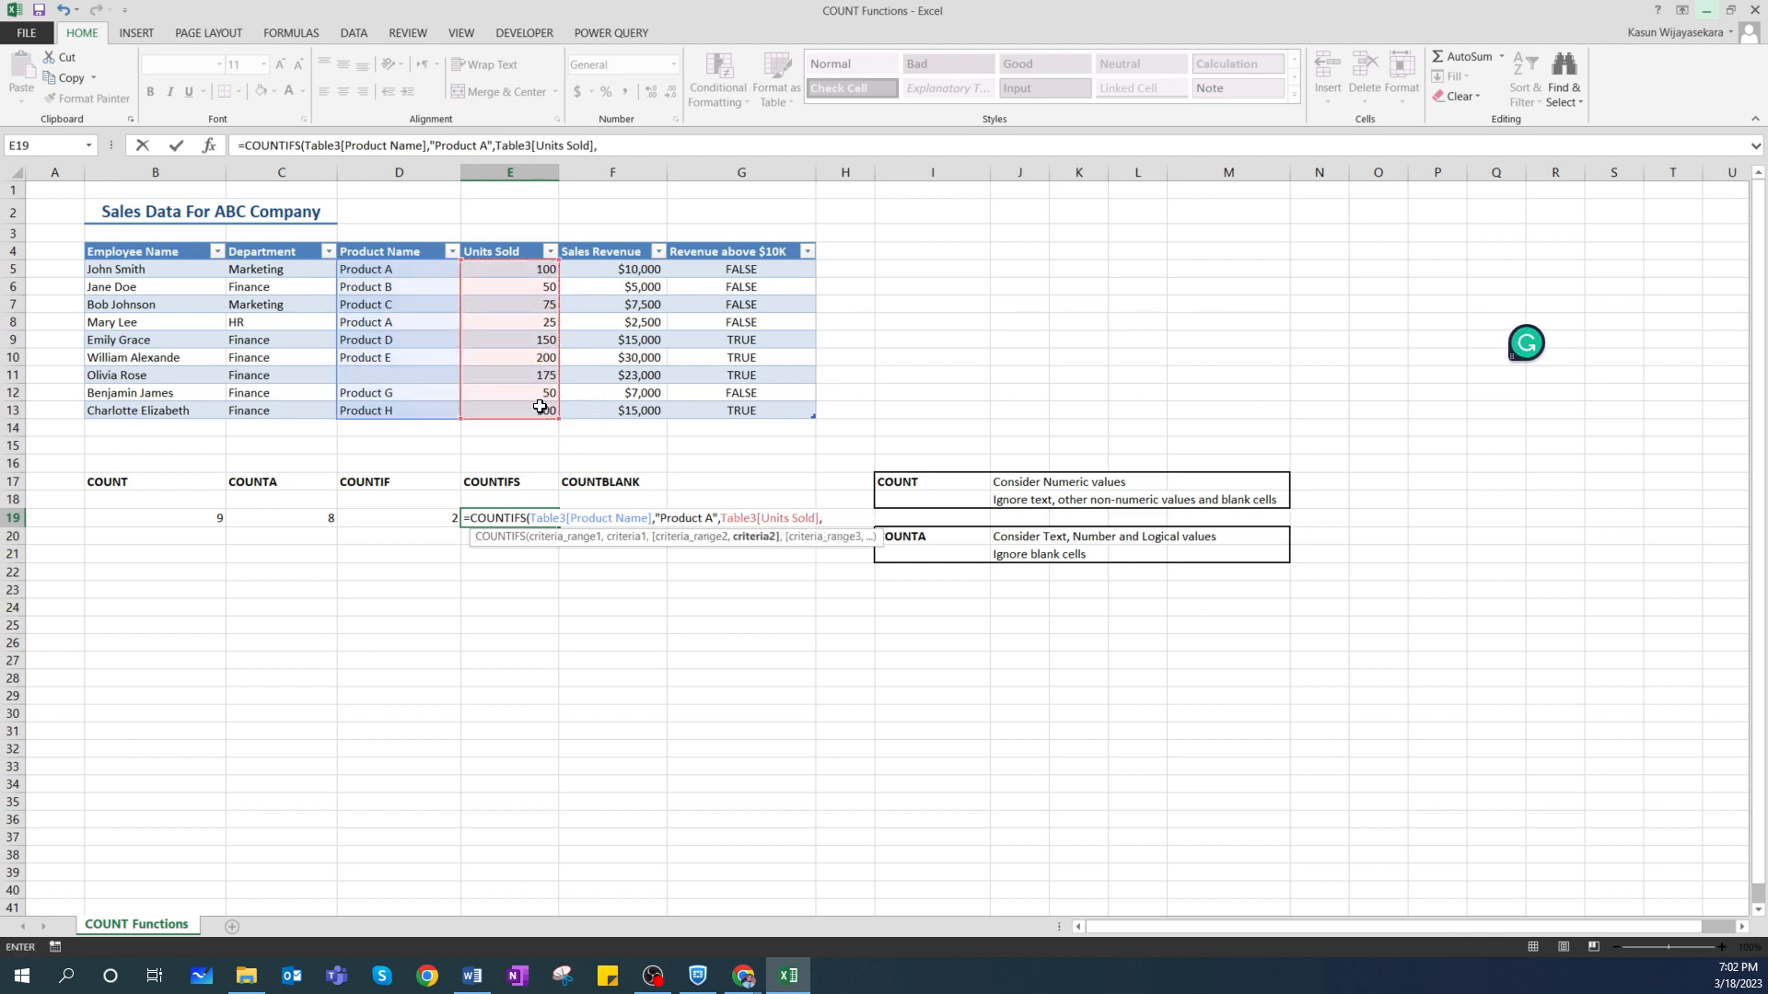
{"action": "type", "text": "\"\""}
{"action": "type", "text": "<"}
{"action": "type", "text": ">"}
{"action": "type", "text": "50"}
{"action": "type", "text": "\""}
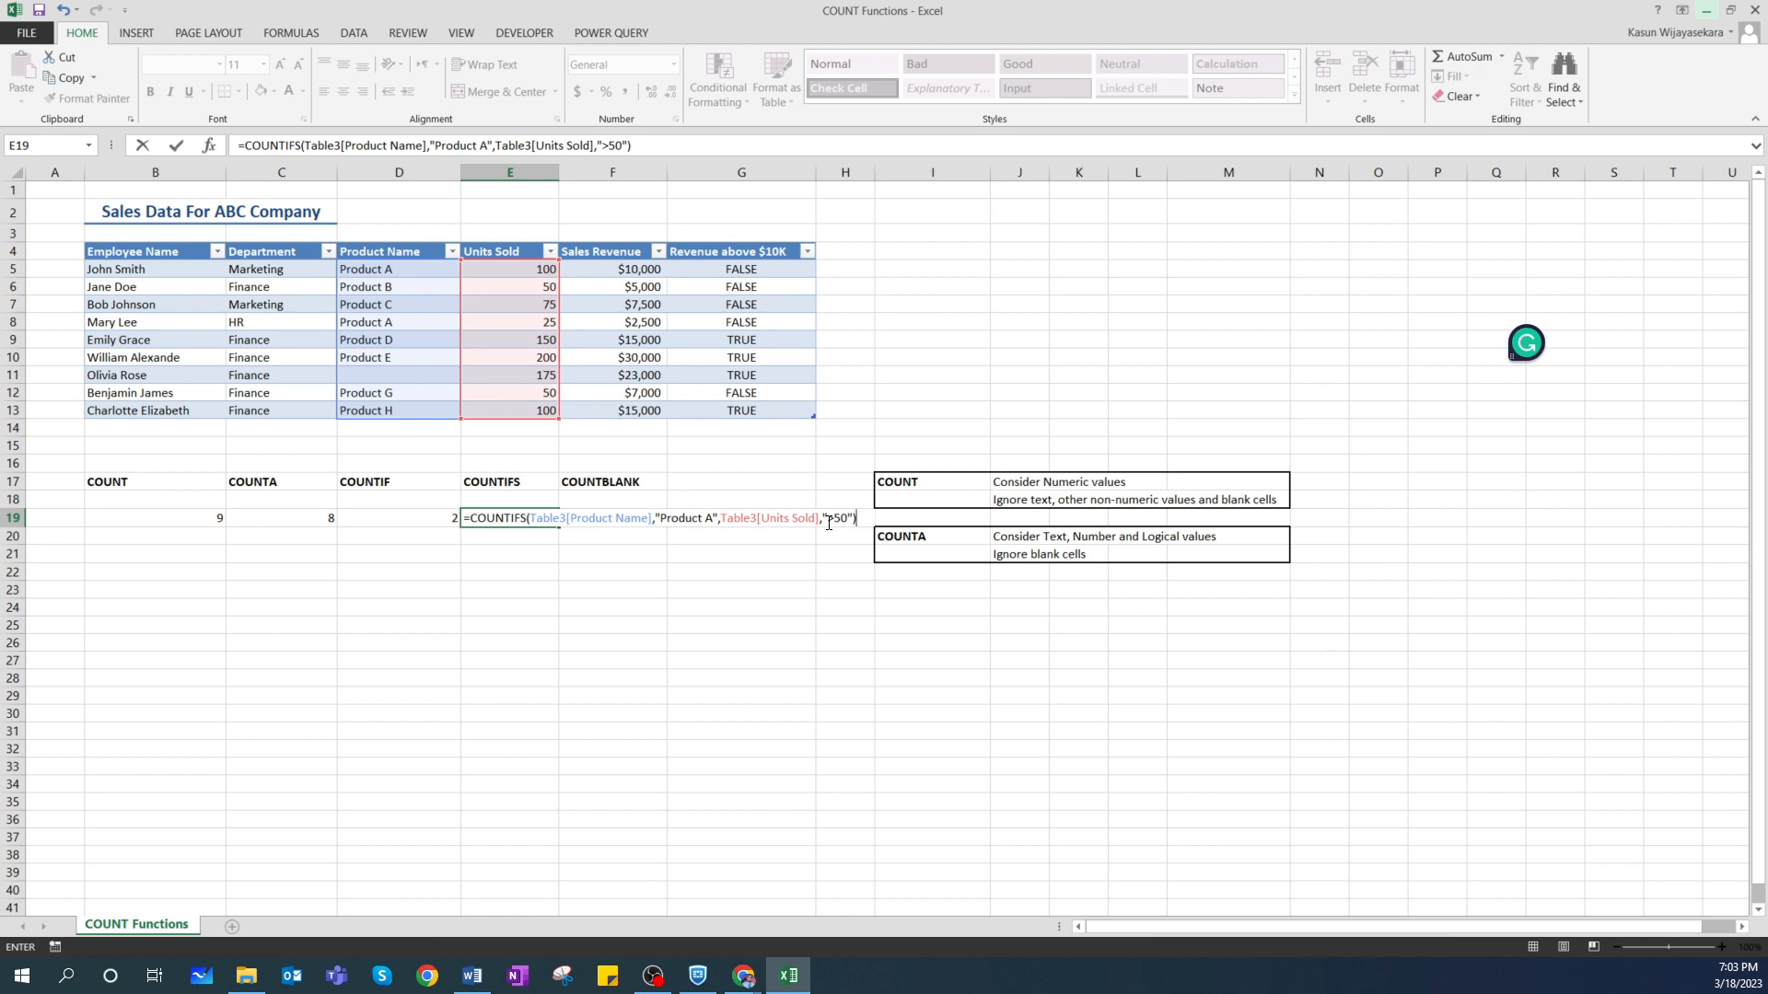
{"action": "key", "text": "Return"}
Check the COUNTIFS result in E19 against the product and units sold cells of both Product A rows.
{"action": "left_click", "coordinate": [555, 519]}
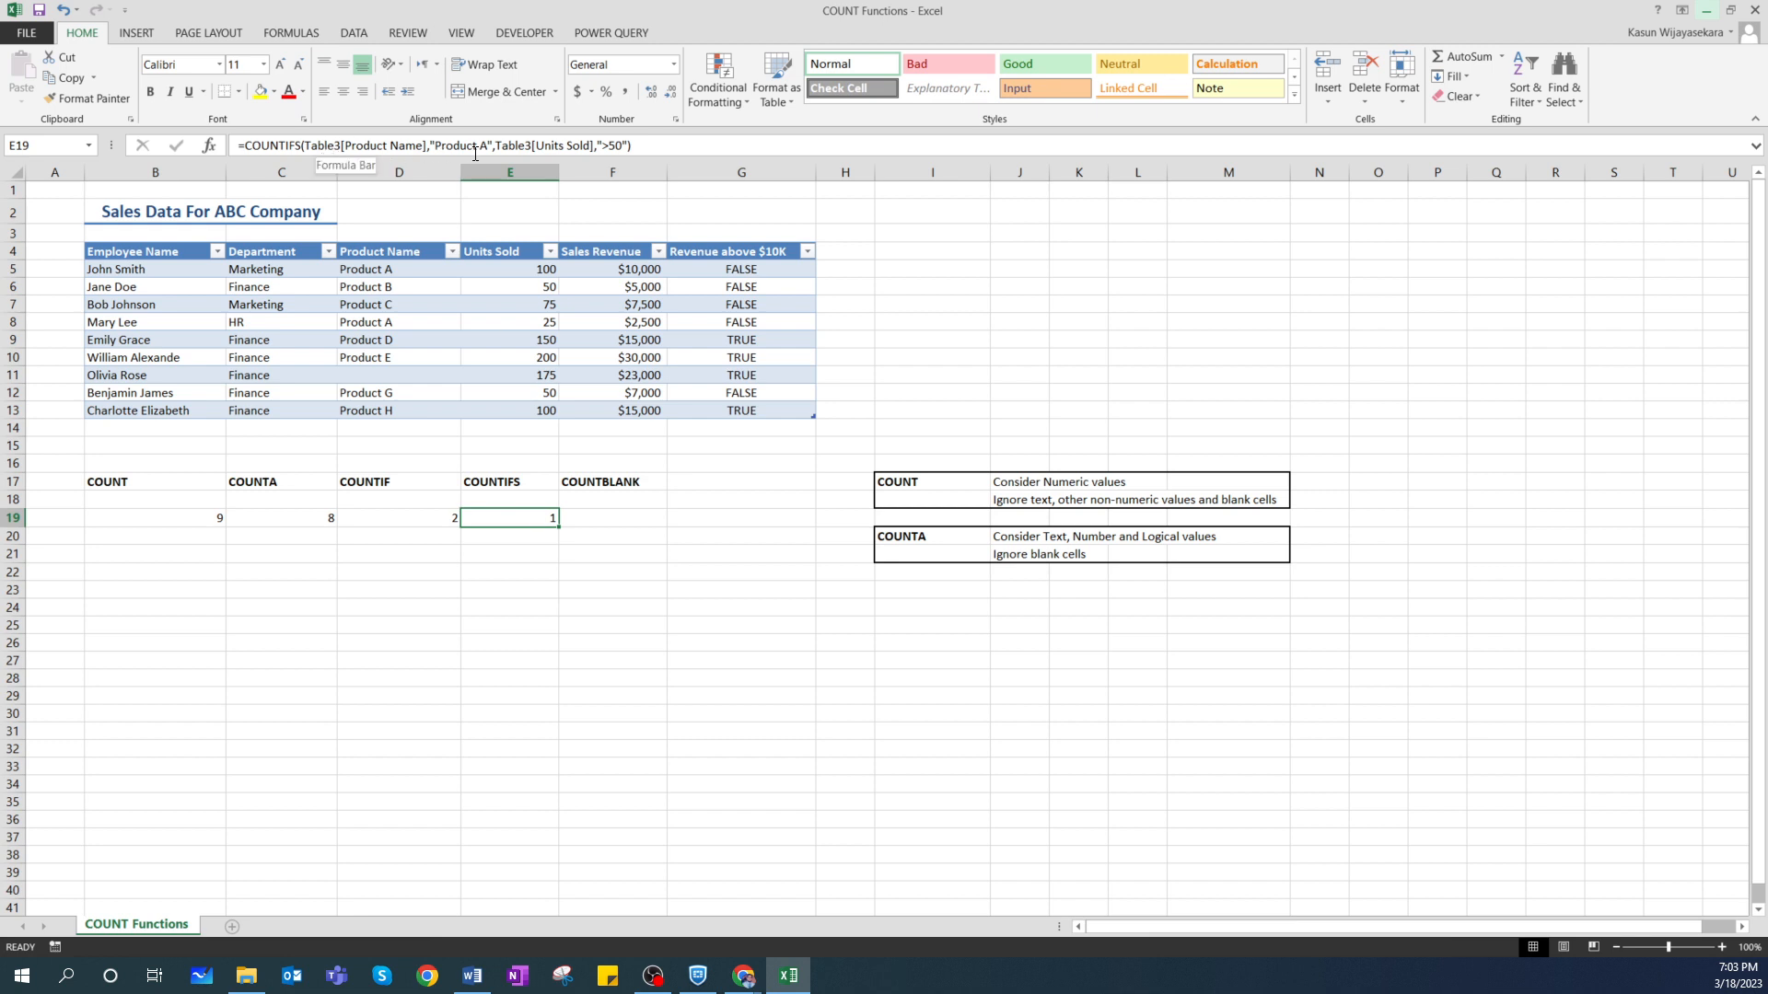
{"action": "left_click", "coordinate": [351, 271]}
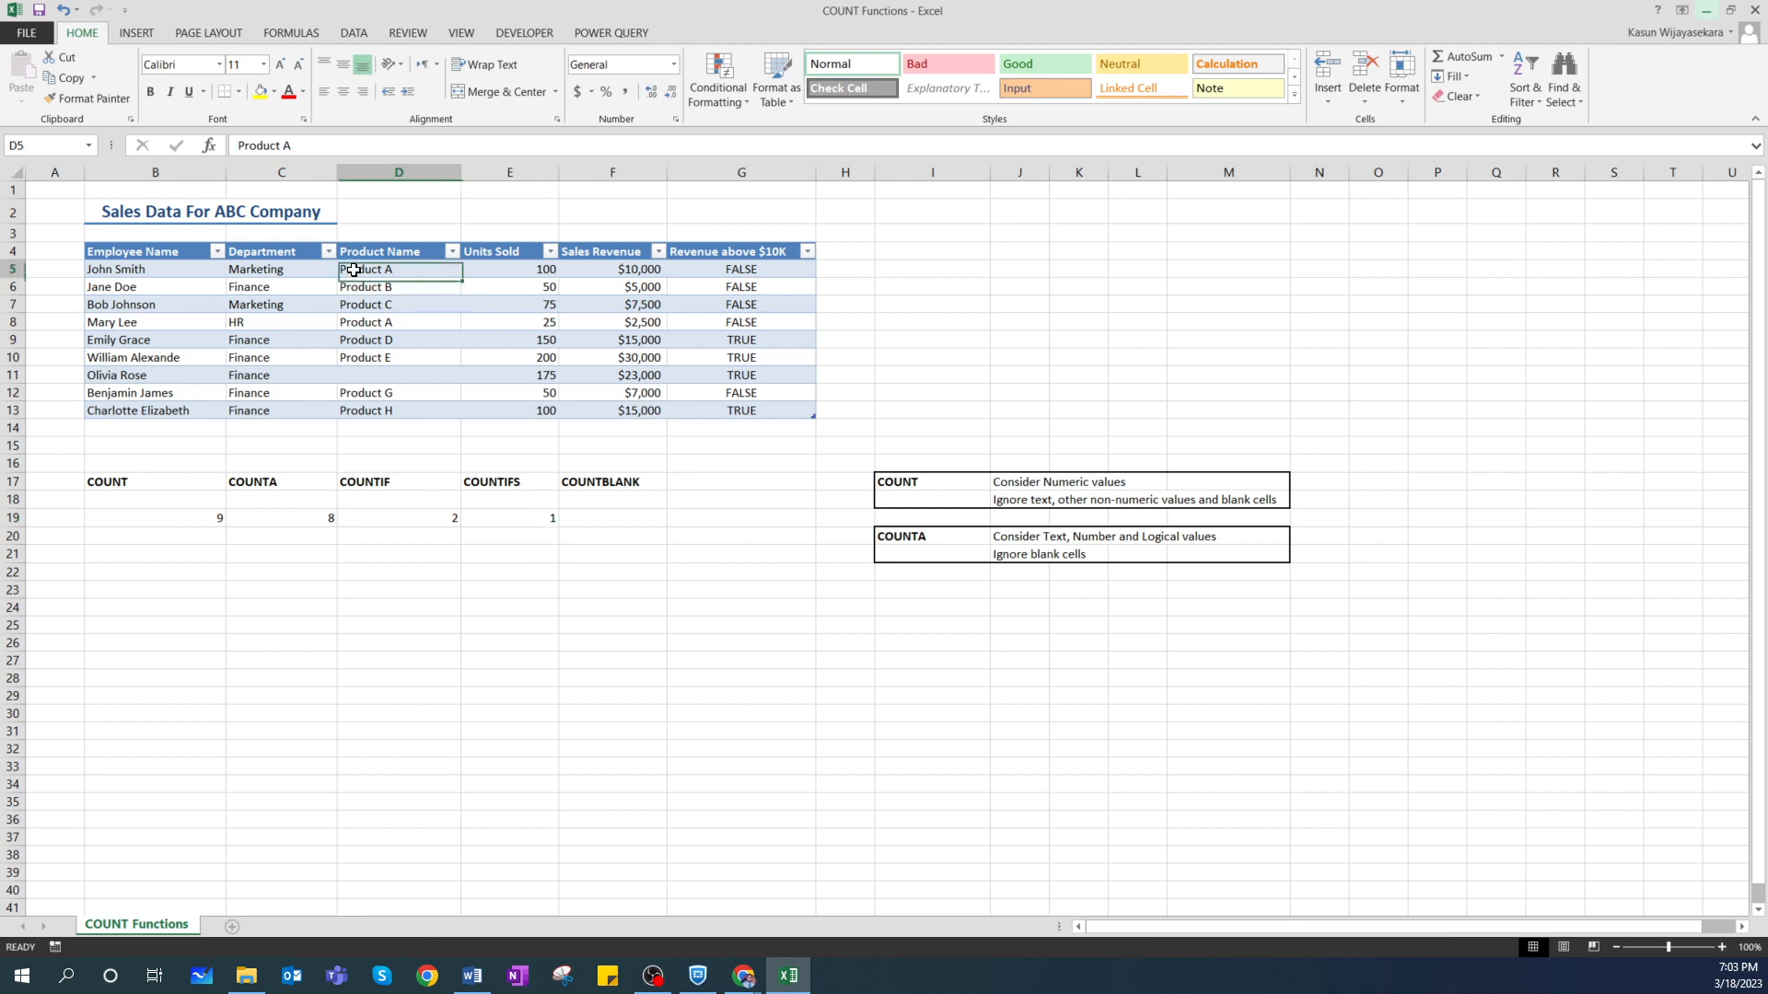
{"action": "left_click", "coordinate": [515, 268]}
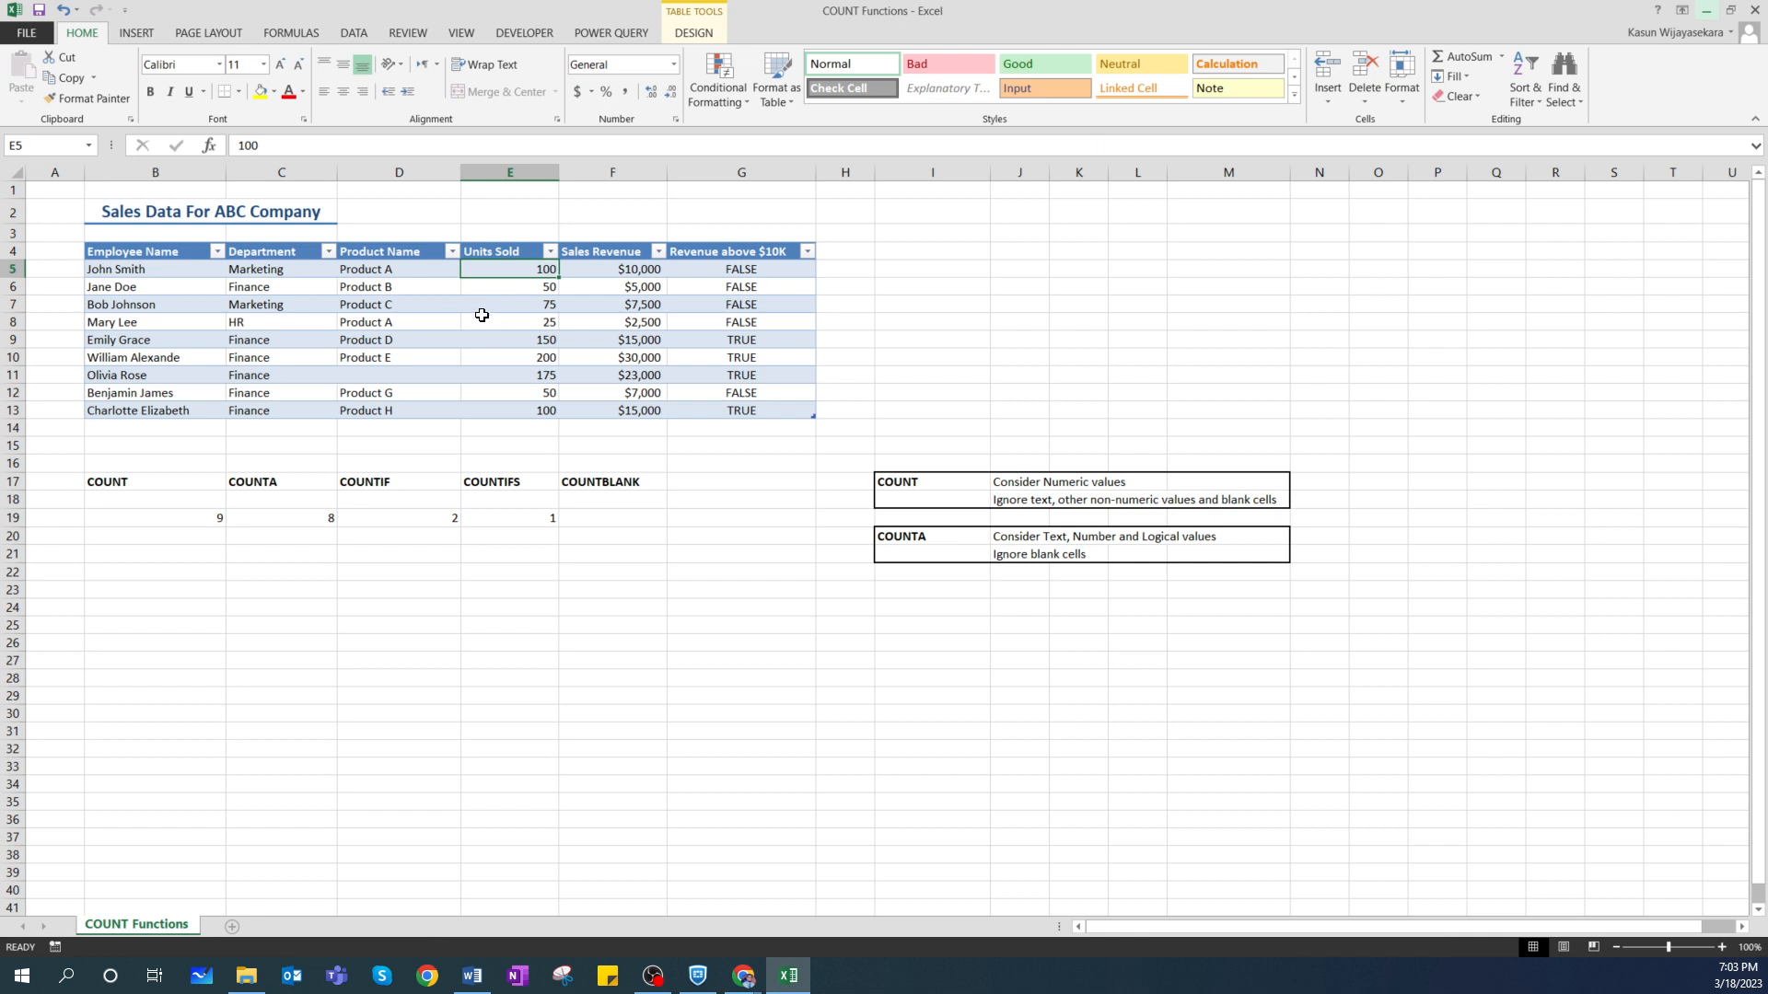
{"action": "left_click", "coordinate": [377, 319]}
{"action": "left_click", "coordinate": [490, 321]}
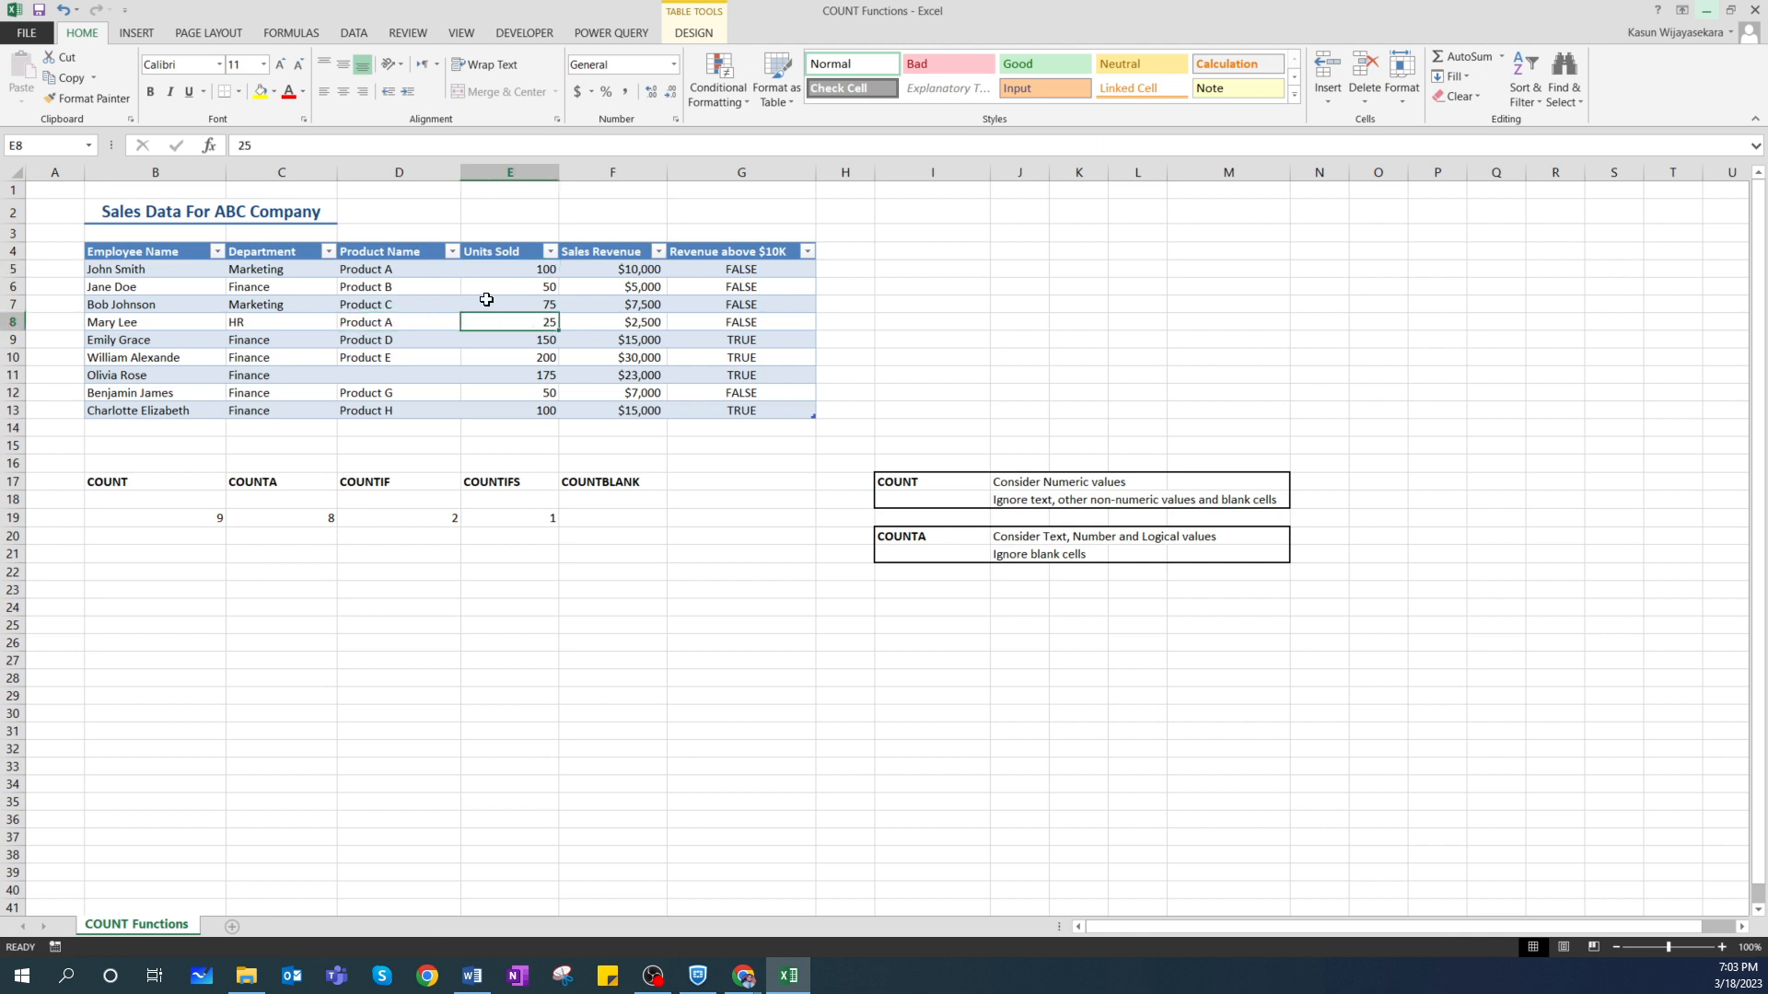
{"action": "left_click", "coordinate": [544, 518]}
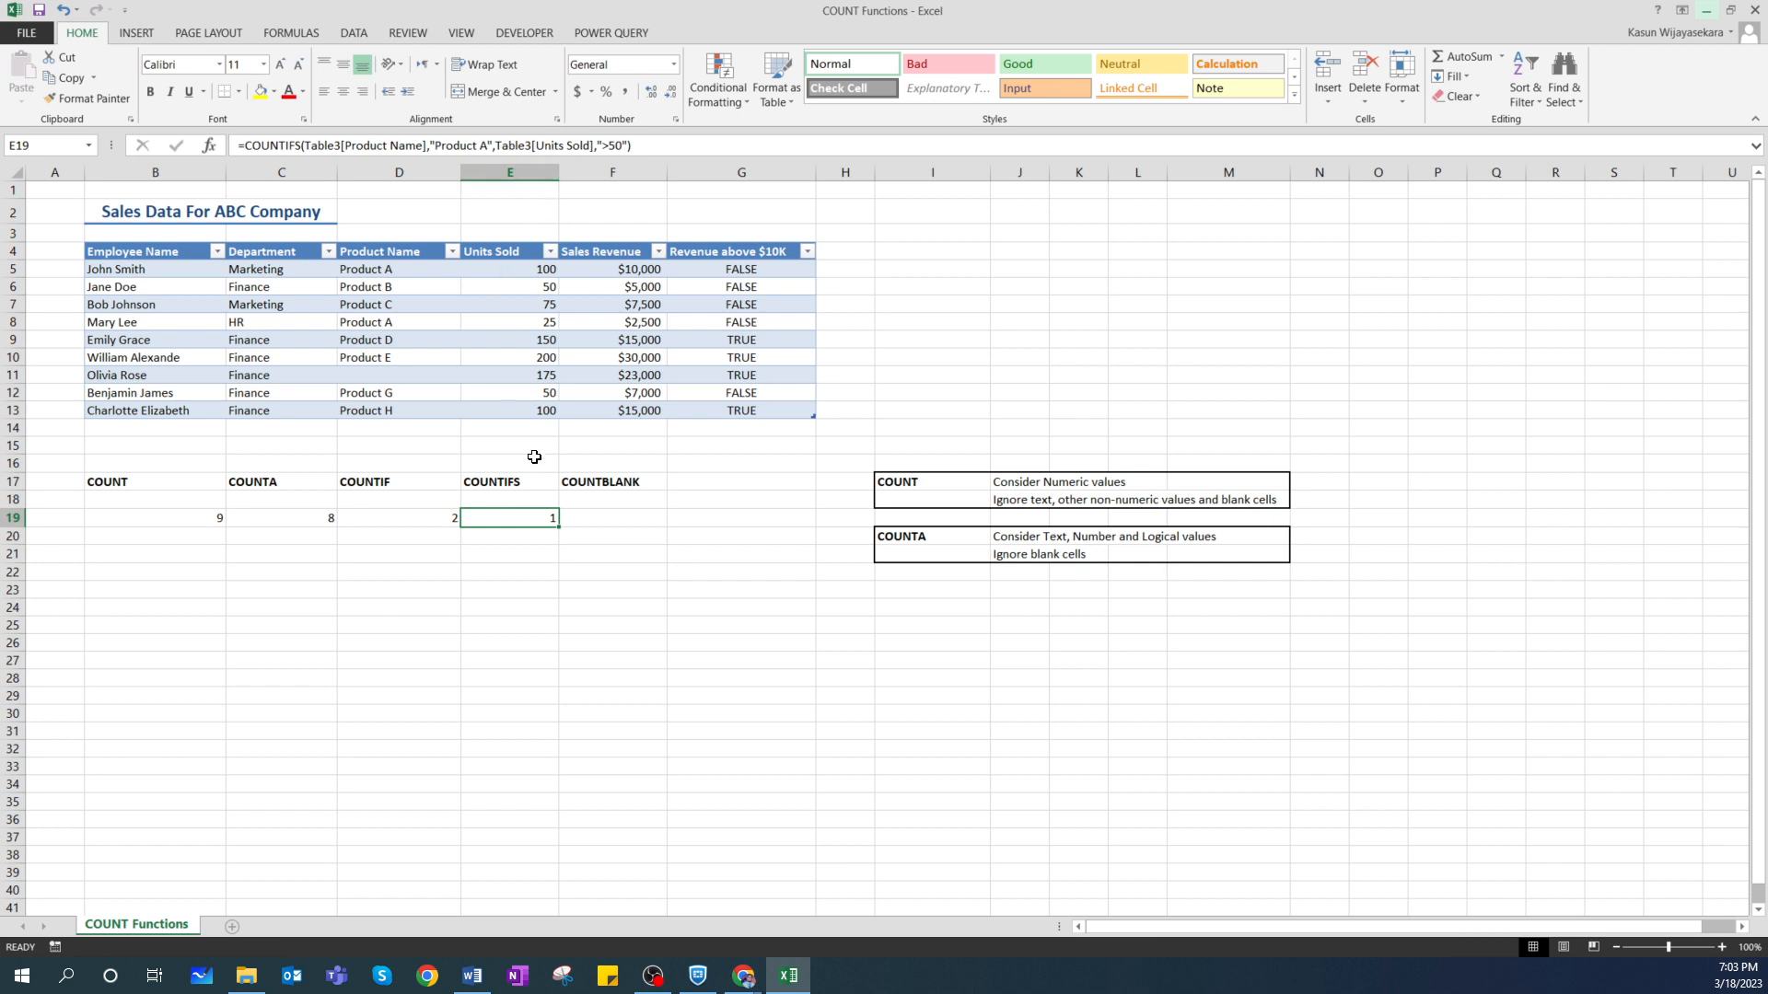
Enter a COUNTBLANK formula over the table's Product Name column in F19.
{"action": "left_click", "coordinate": [601, 518]}
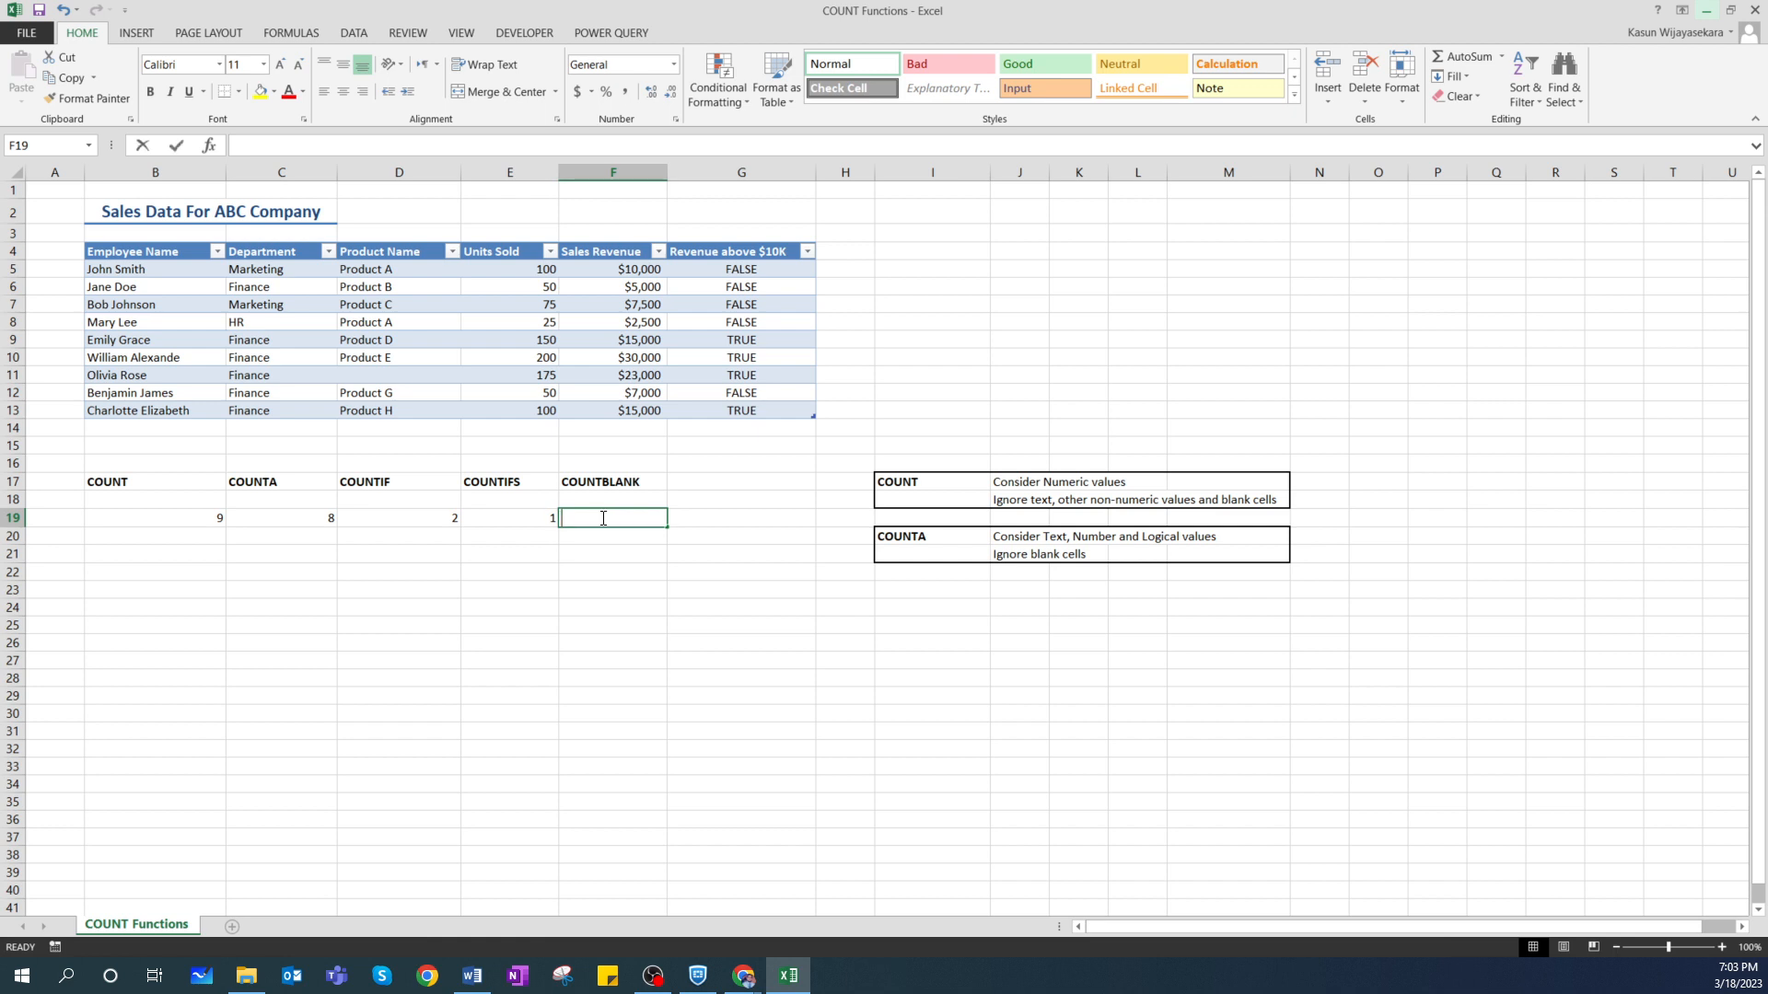
{"action": "type", "text": "=count"}
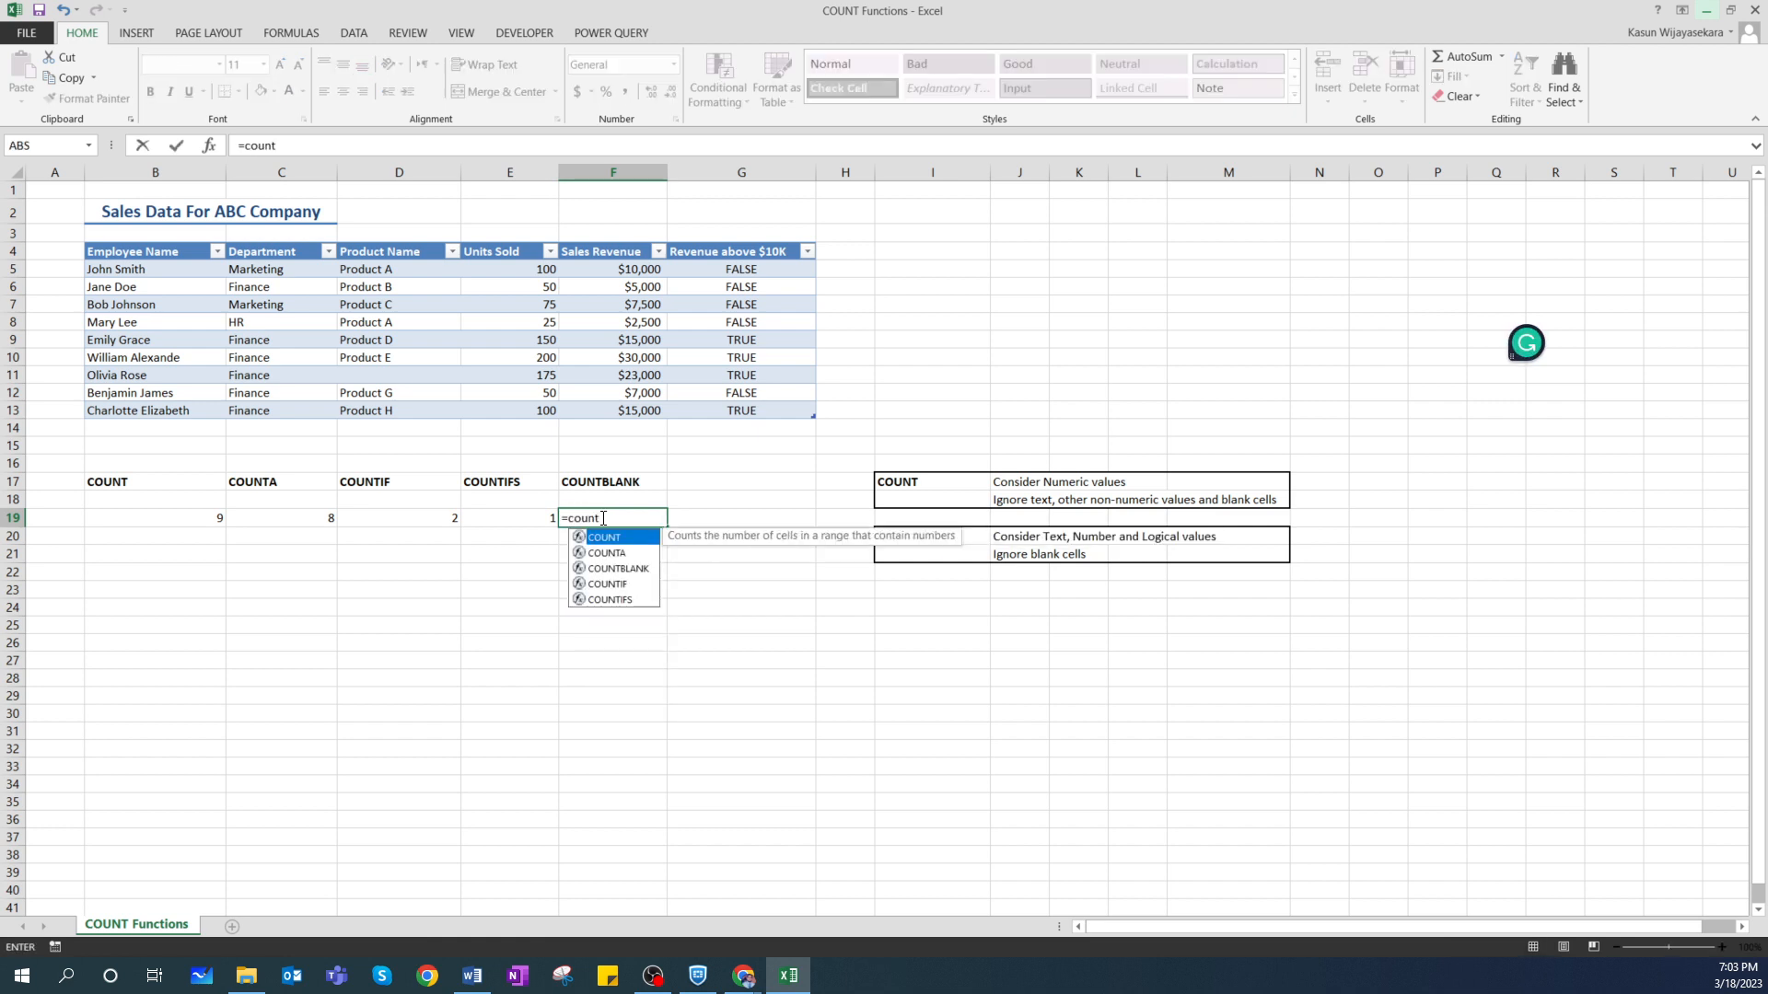
{"action": "key", "text": "Down"}
{"action": "key", "text": "Down"}
{"action": "key", "text": "Tab"}
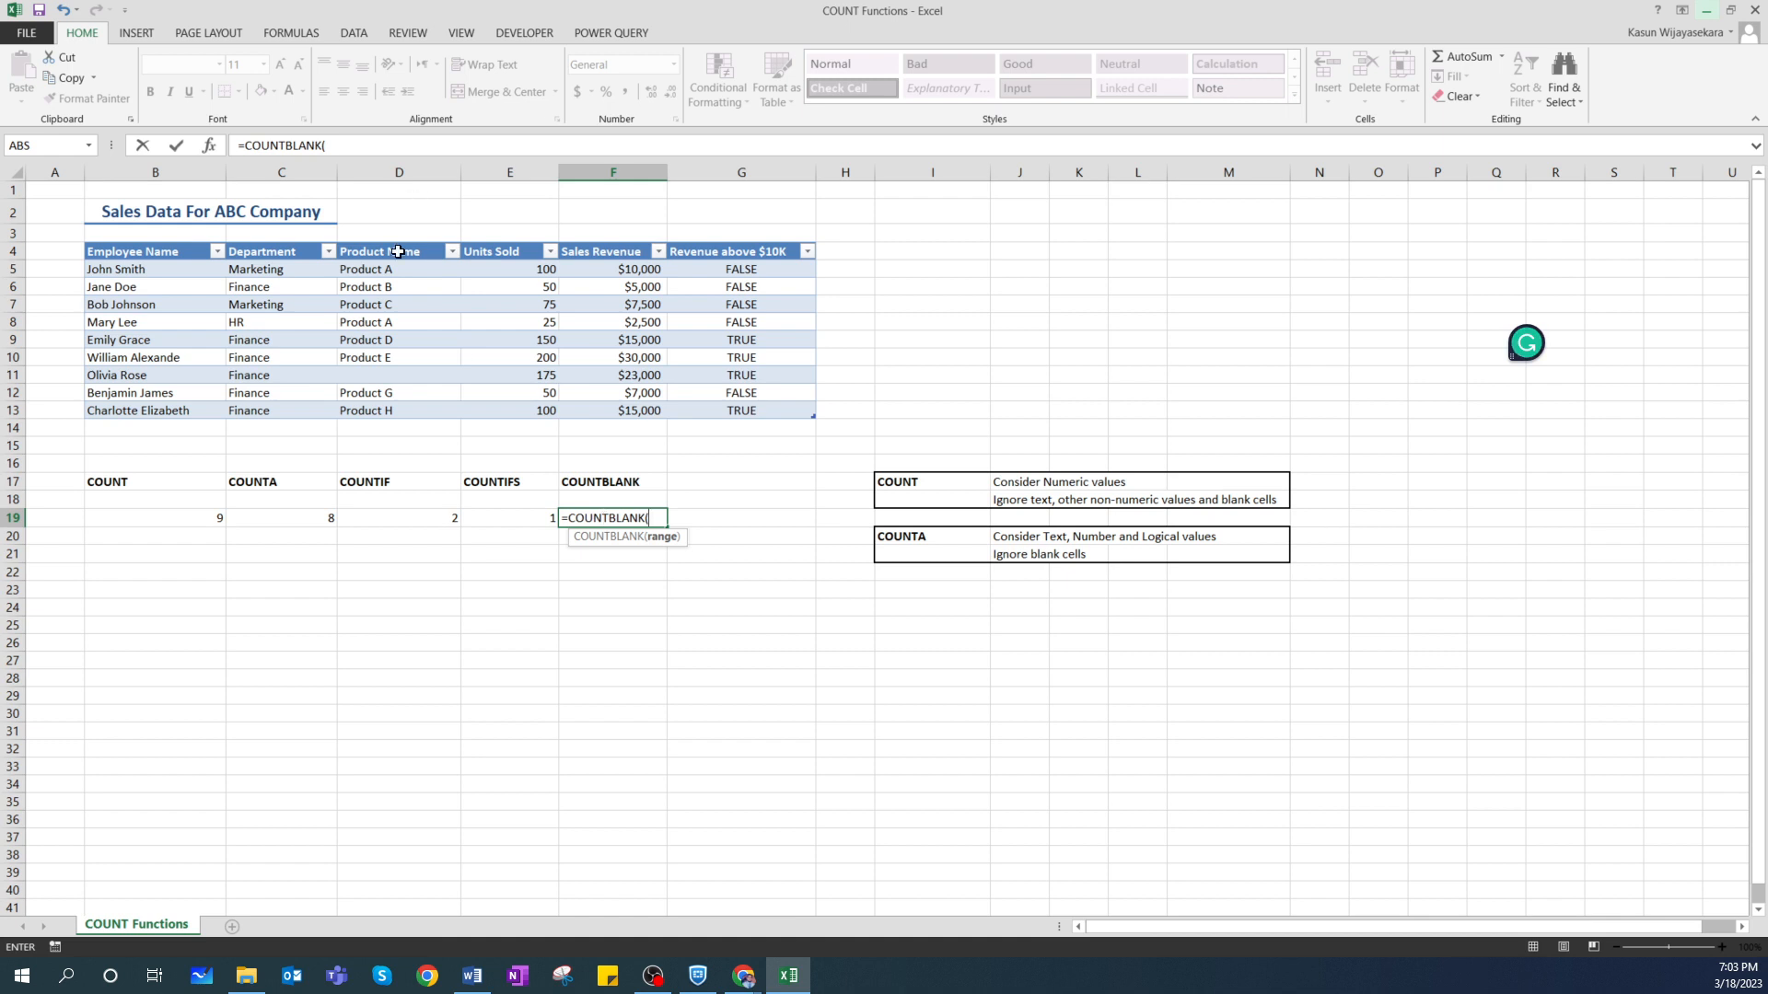
{"action": "left_click_drag", "start_coordinate": [378, 271], "coordinate": [397, 413]}
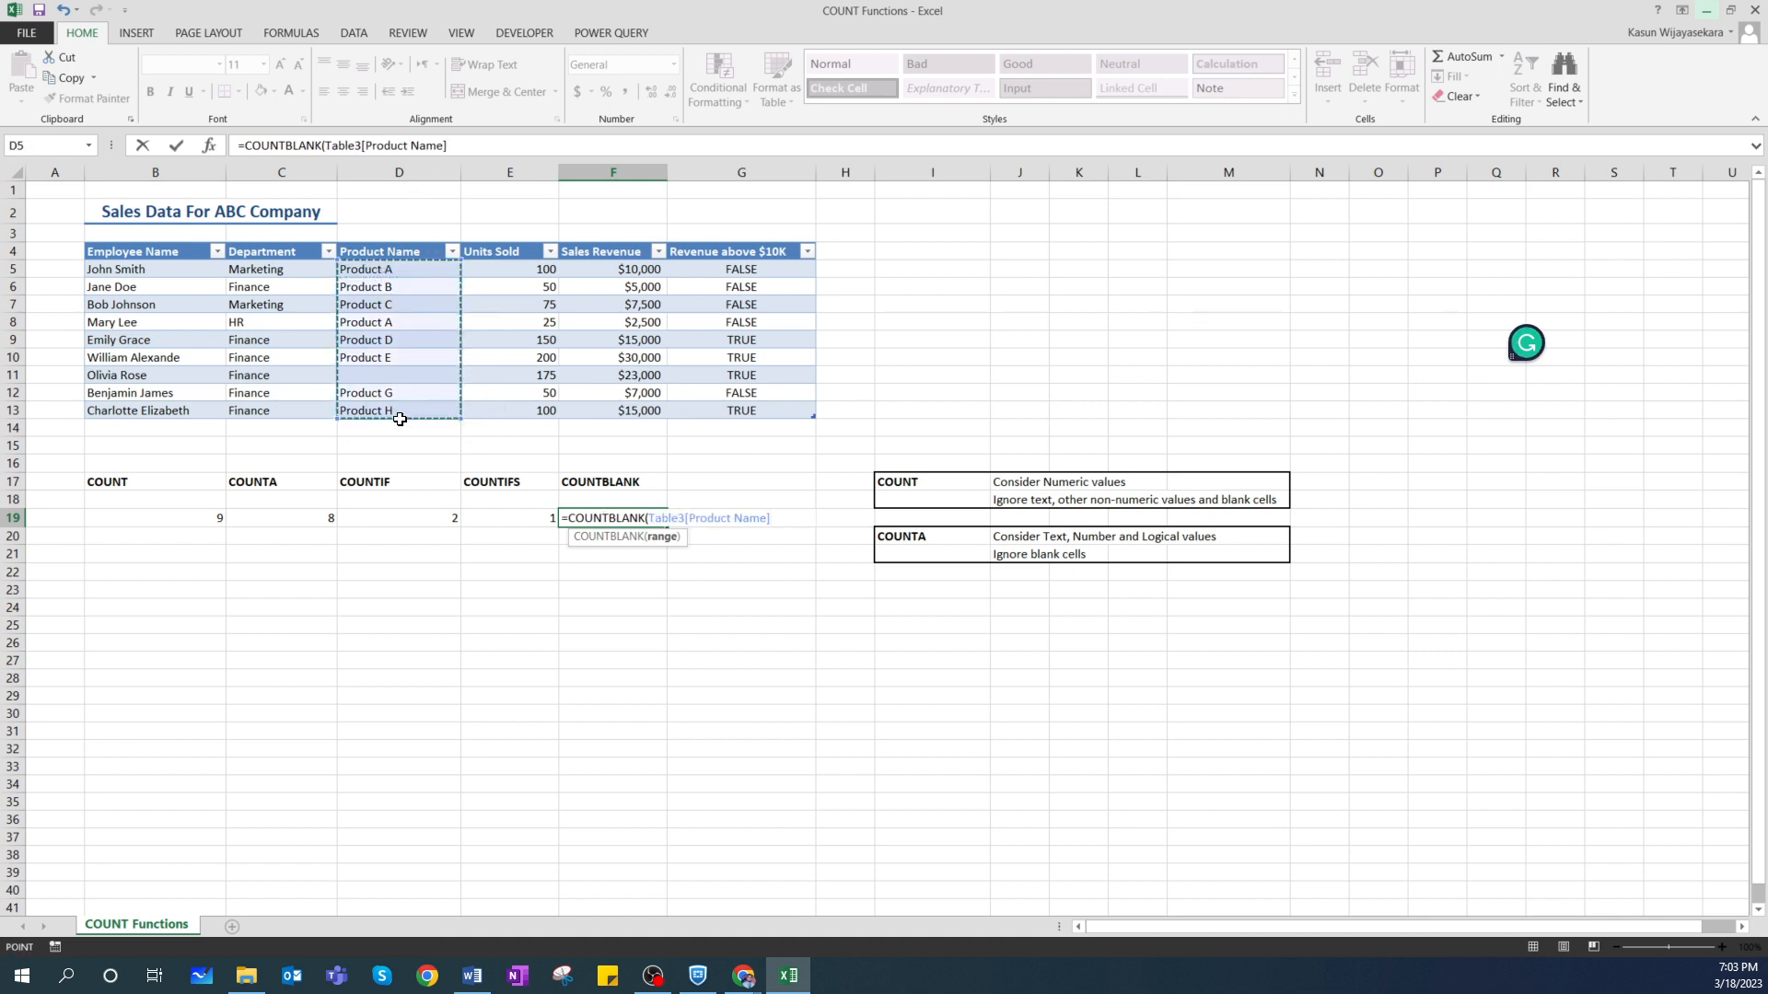
{"action": "key", "text": "Return"}
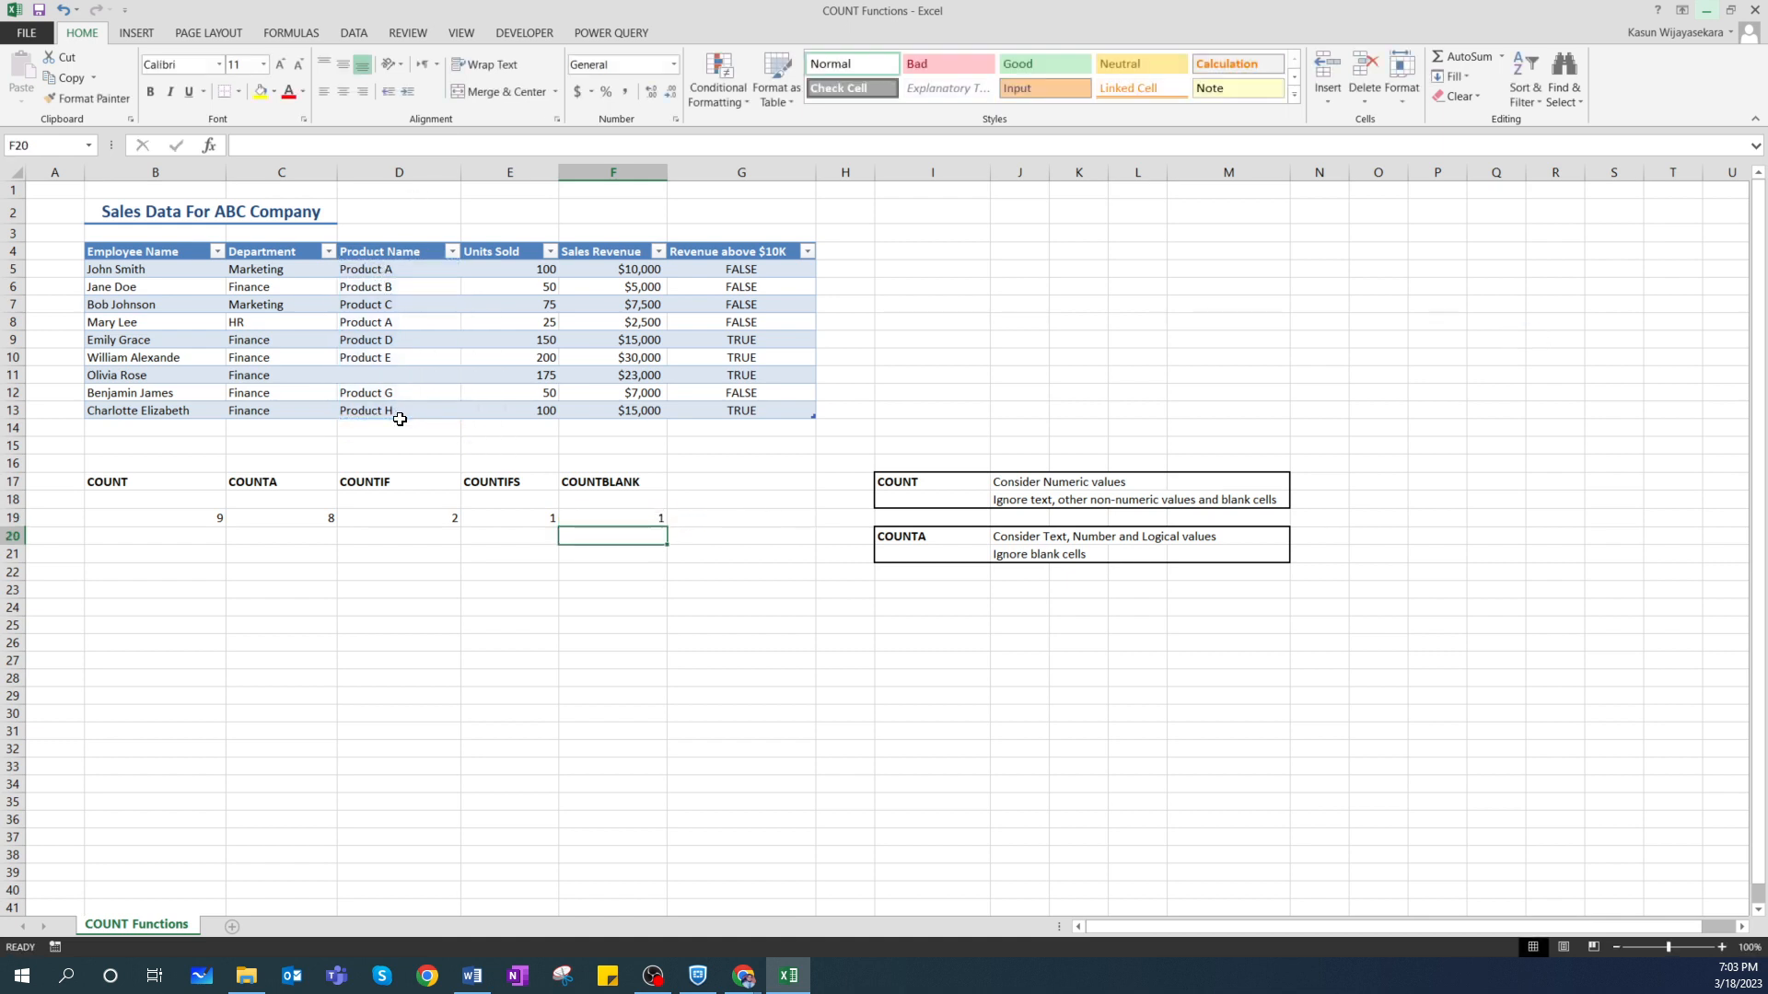